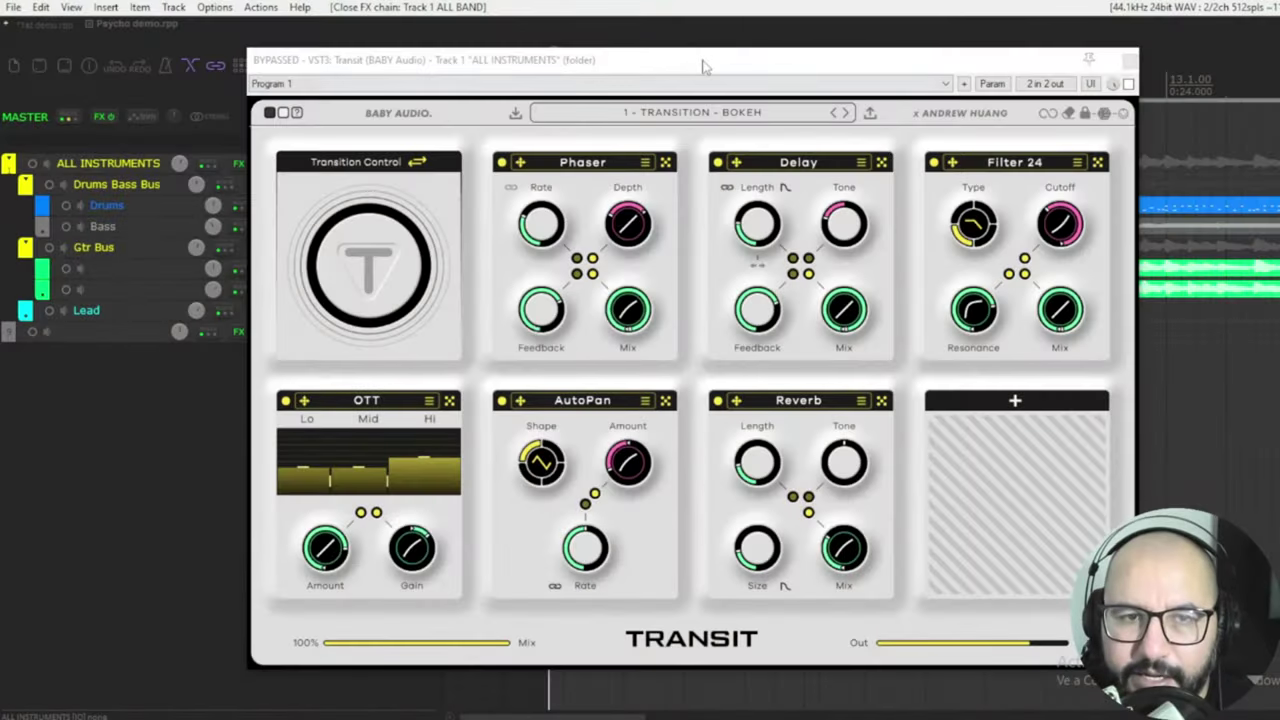
# Reposition the Transit window, switch the effect on, and audition Transition Control.
pyautogui.moveTo(702, 76); pyautogui.dragTo(702, 71)
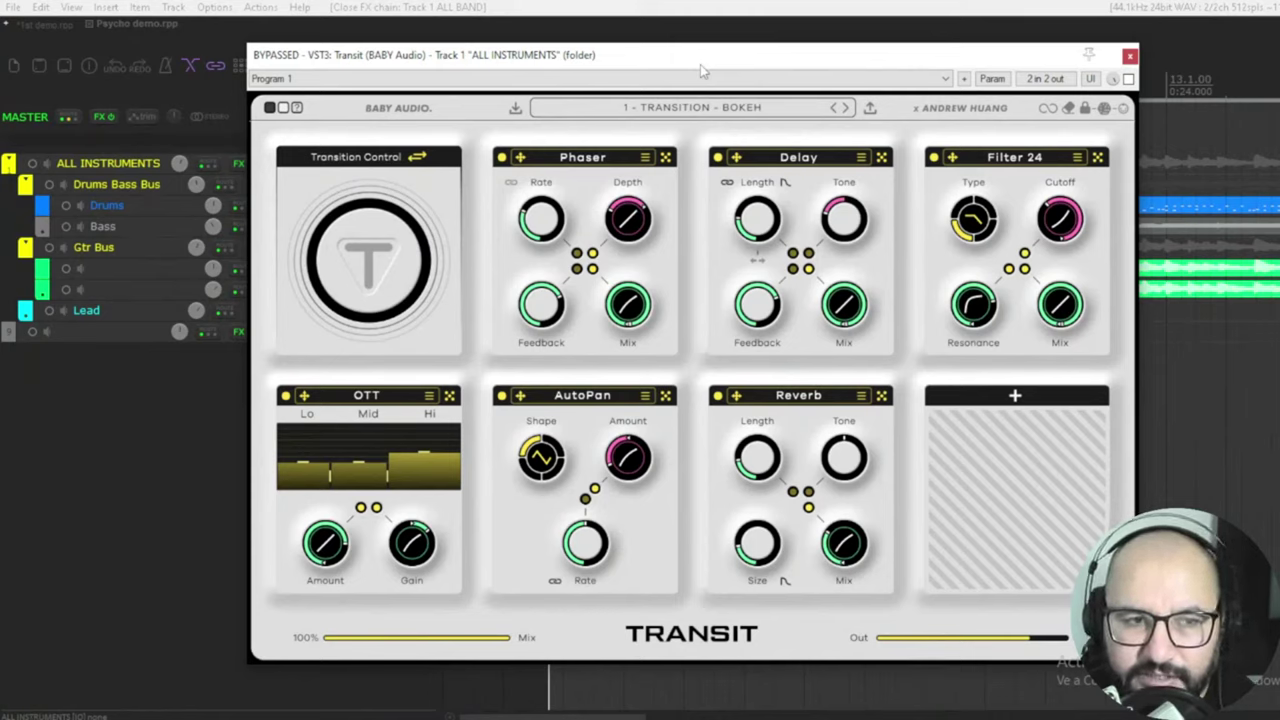
pyautogui.moveTo(785, 57); pyautogui.dragTo(804, 94)
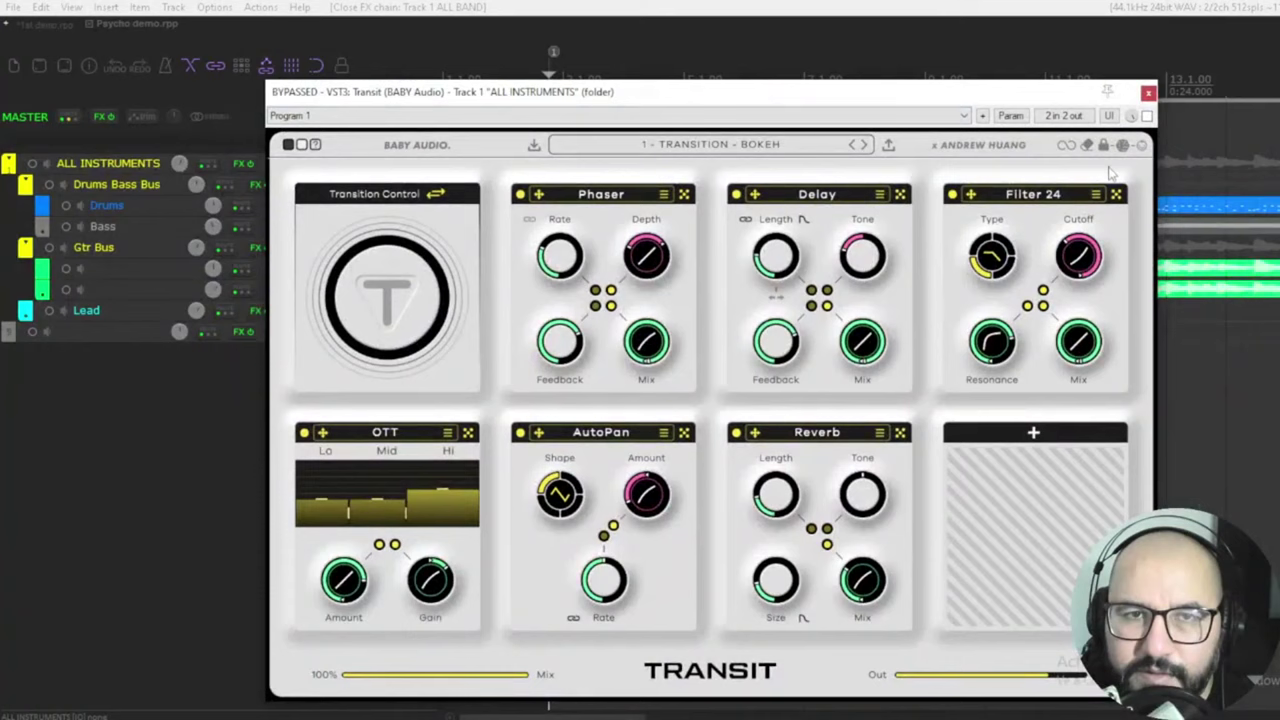
pyautogui.moveTo(876, 104); pyautogui.dragTo(874, 93)
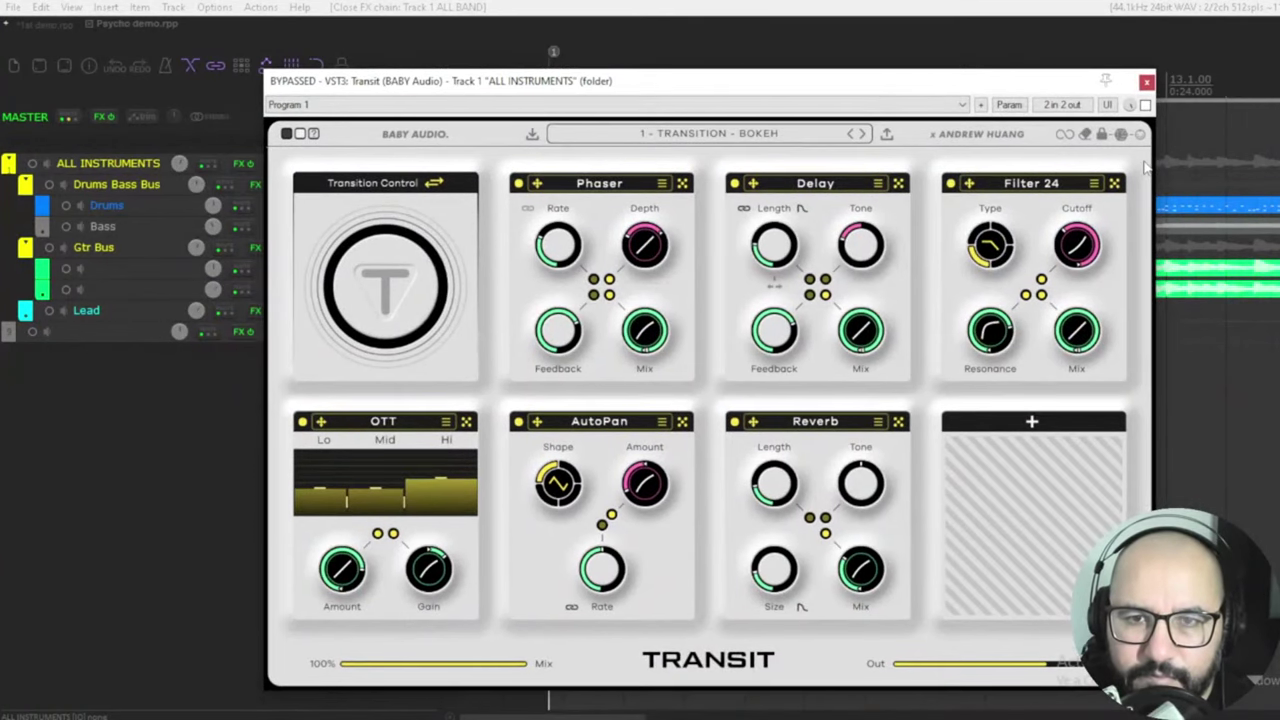
pyautogui.click(1145, 105)
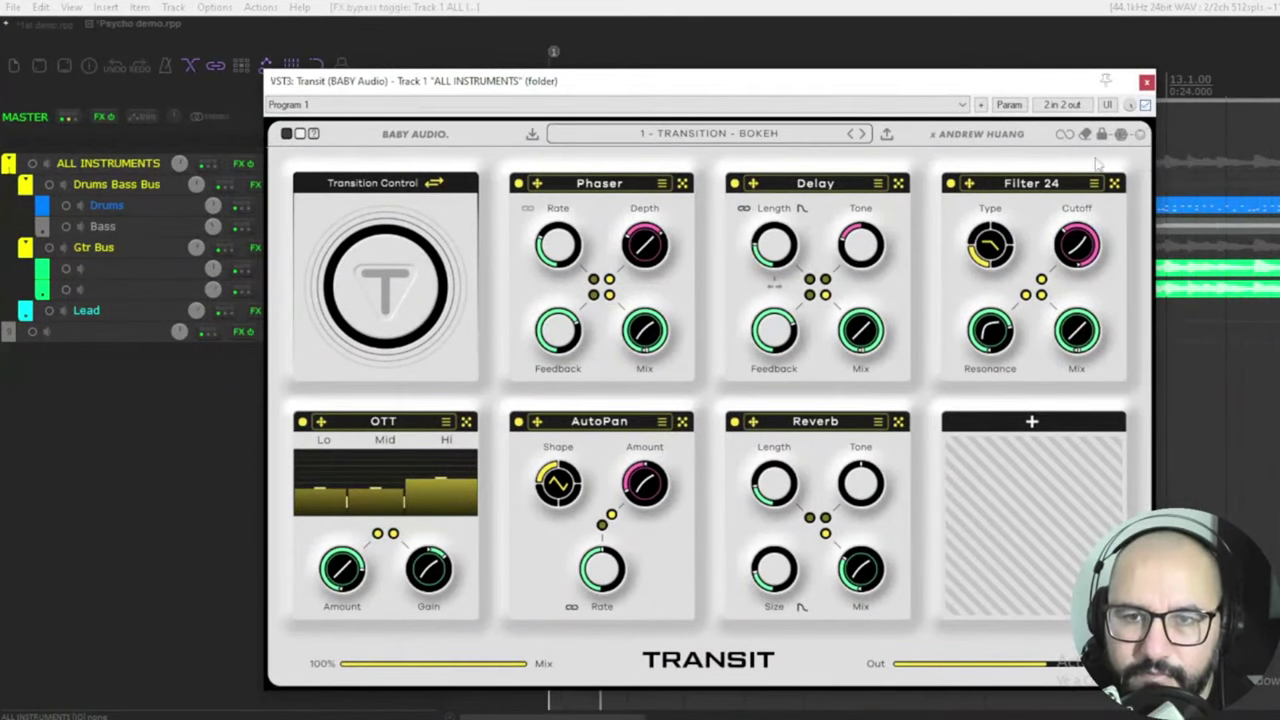
pyautogui.moveTo(410, 314)
pyautogui.mouseDown()
pyautogui.moveTo(400, 233)
pyautogui.moveTo(403, 317)
pyautogui.mouseUp()
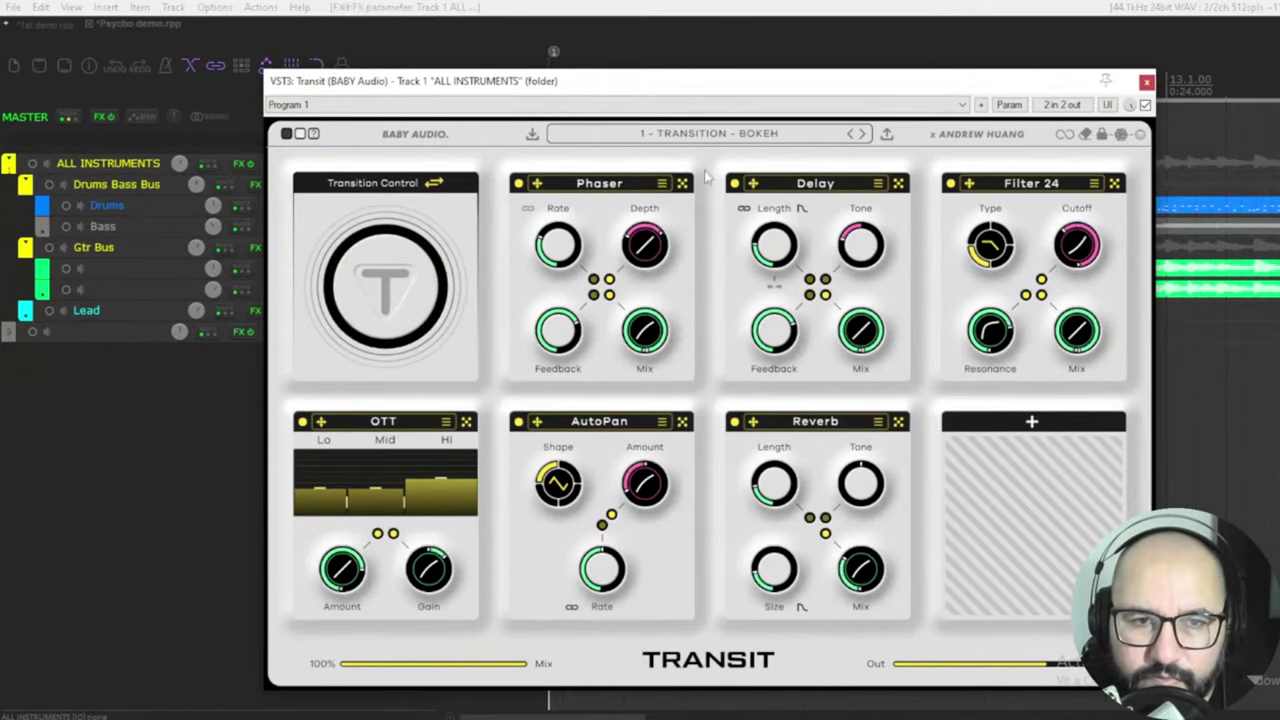
# Audition the LOFI PHASER preset, then load SCORPION and sweep Transition Control.
pyautogui.click(725, 140)
pyautogui.click(785, 302)
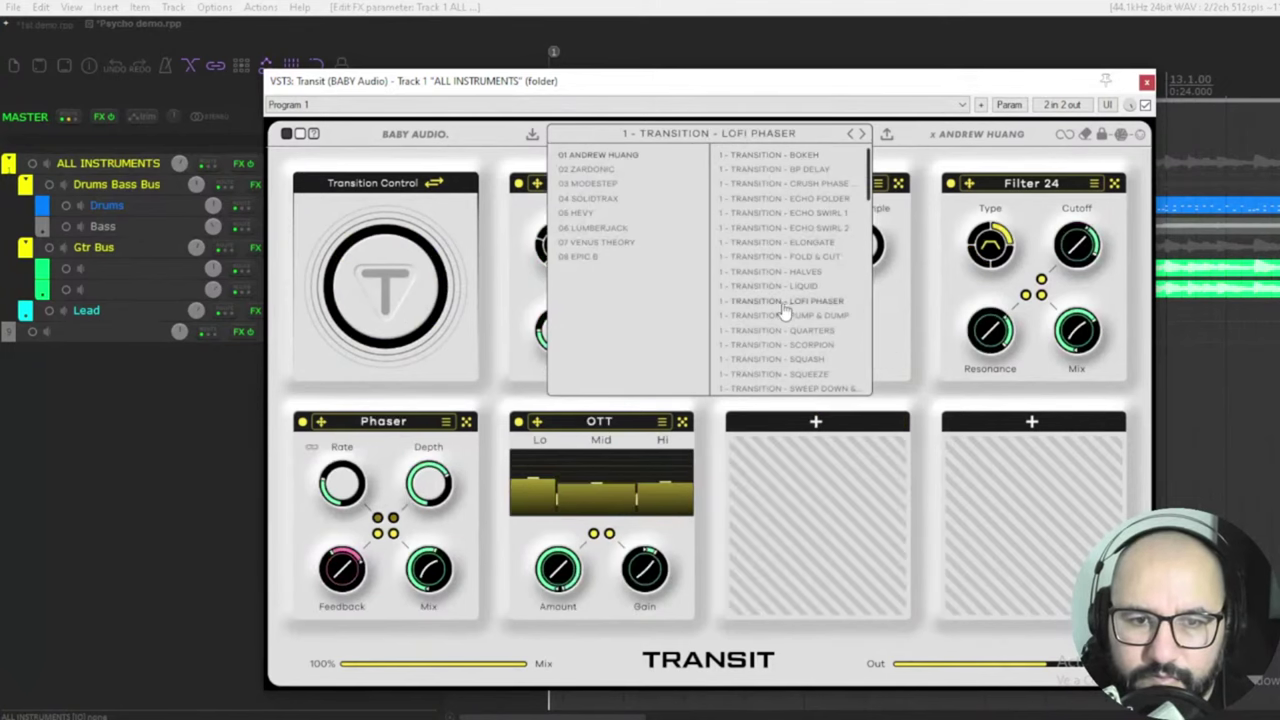
pyautogui.click(484, 297)
pyautogui.moveTo(396, 305)
pyautogui.mouseDown()
pyautogui.moveTo(395, 158)
pyautogui.moveTo(390, 290)
pyautogui.mouseUp()
pyautogui.click(733, 138)
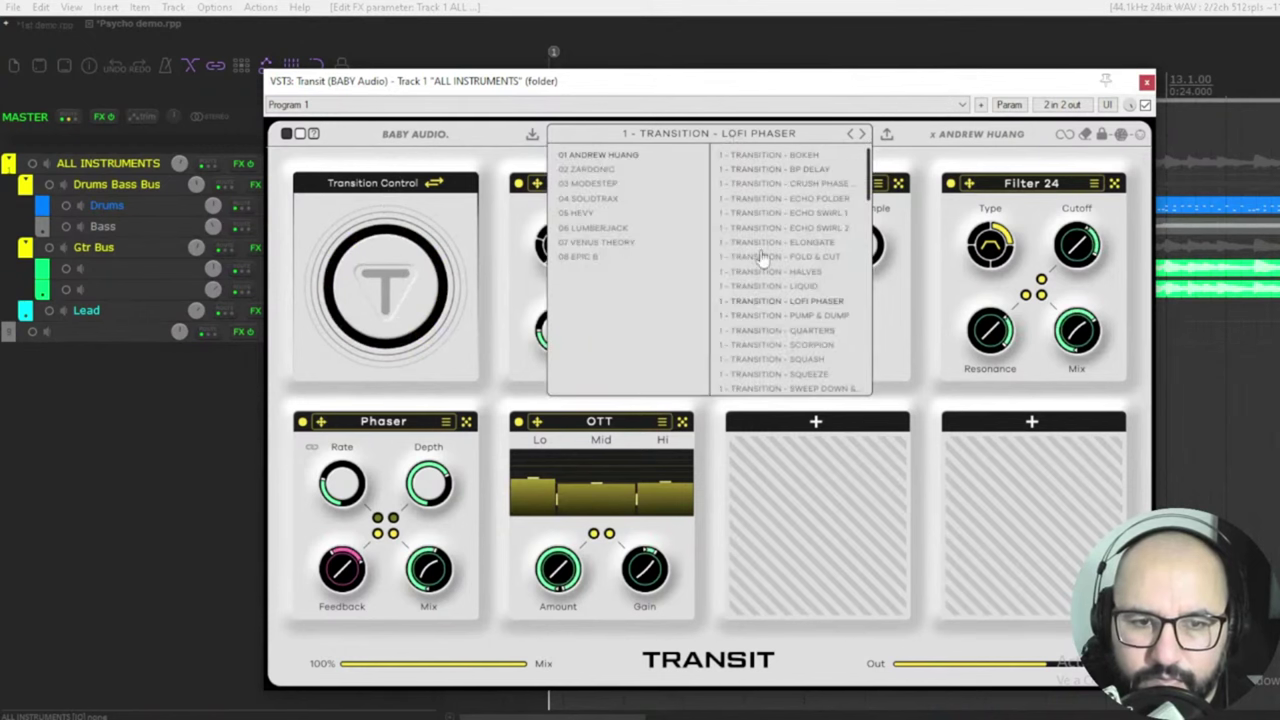
pyautogui.click(783, 345)
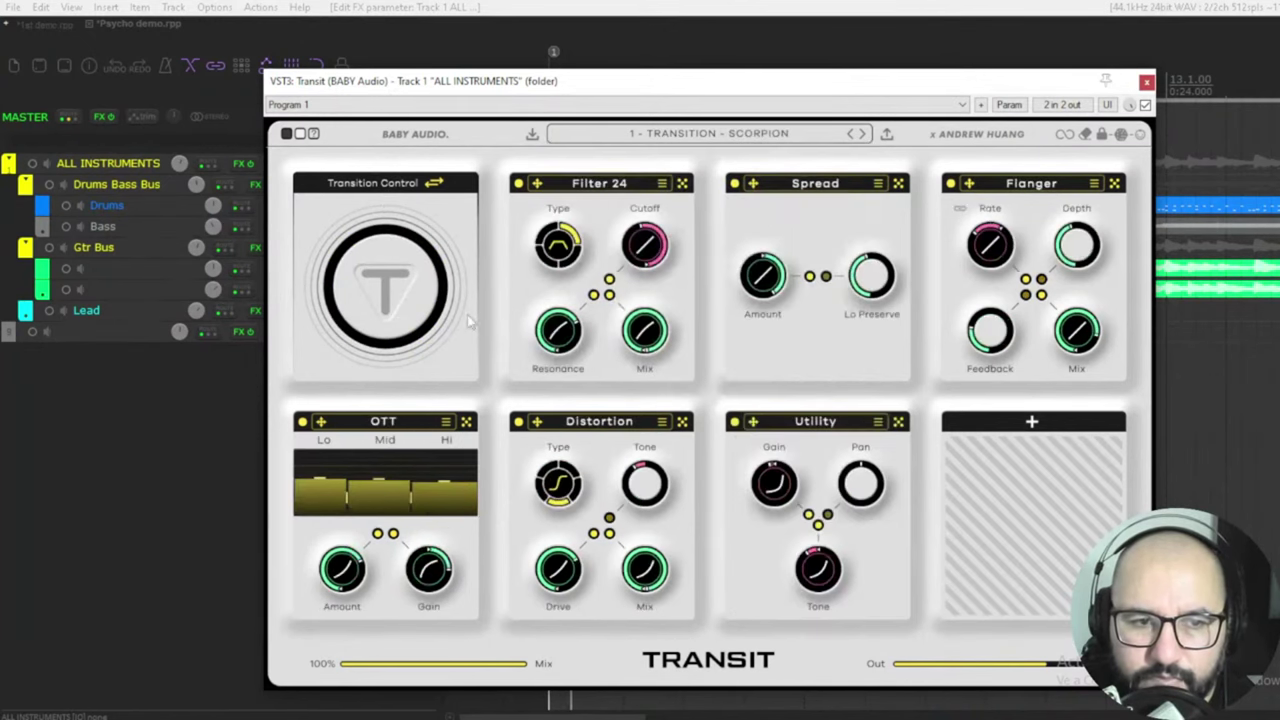
pyautogui.moveTo(420, 320)
pyautogui.mouseDown()
pyautogui.moveTo(418, 183)
pyautogui.moveTo(423, 337)
pyautogui.mouseUp()
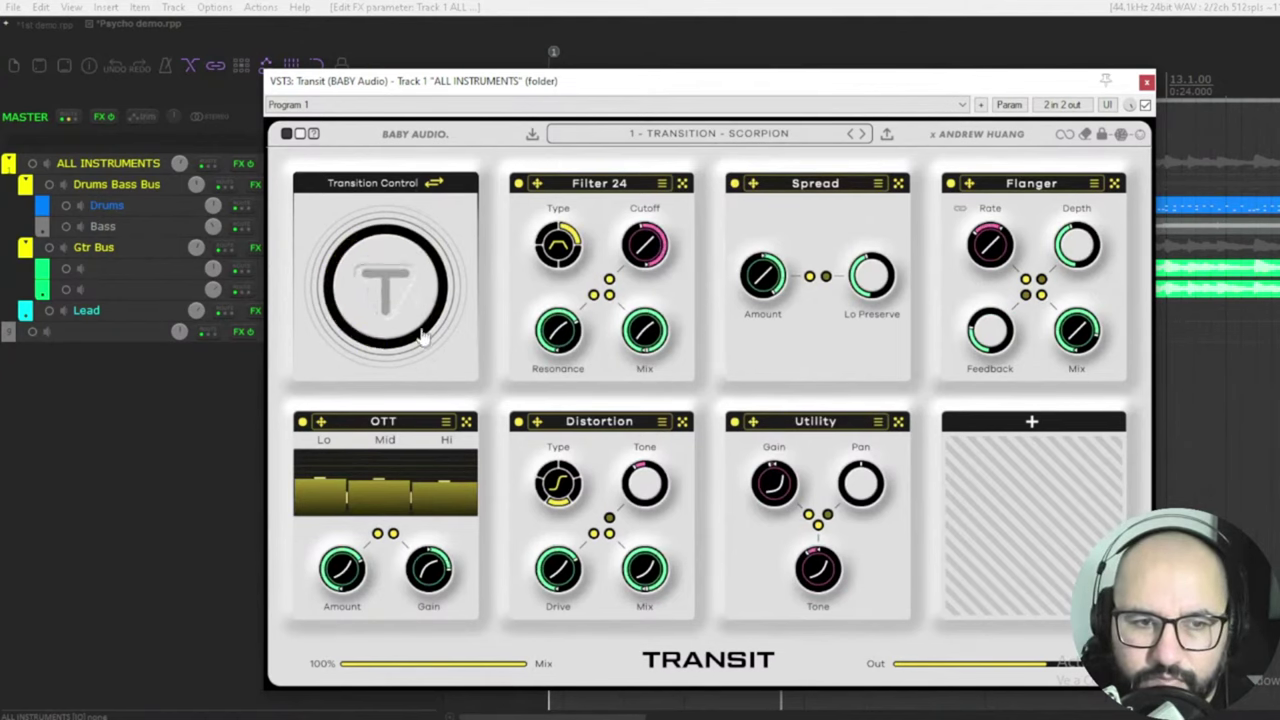
# Audition the LASER CRUSH and NOISE UP 2 generator presets with Transition Control sweeps.
pyautogui.click(800, 136)
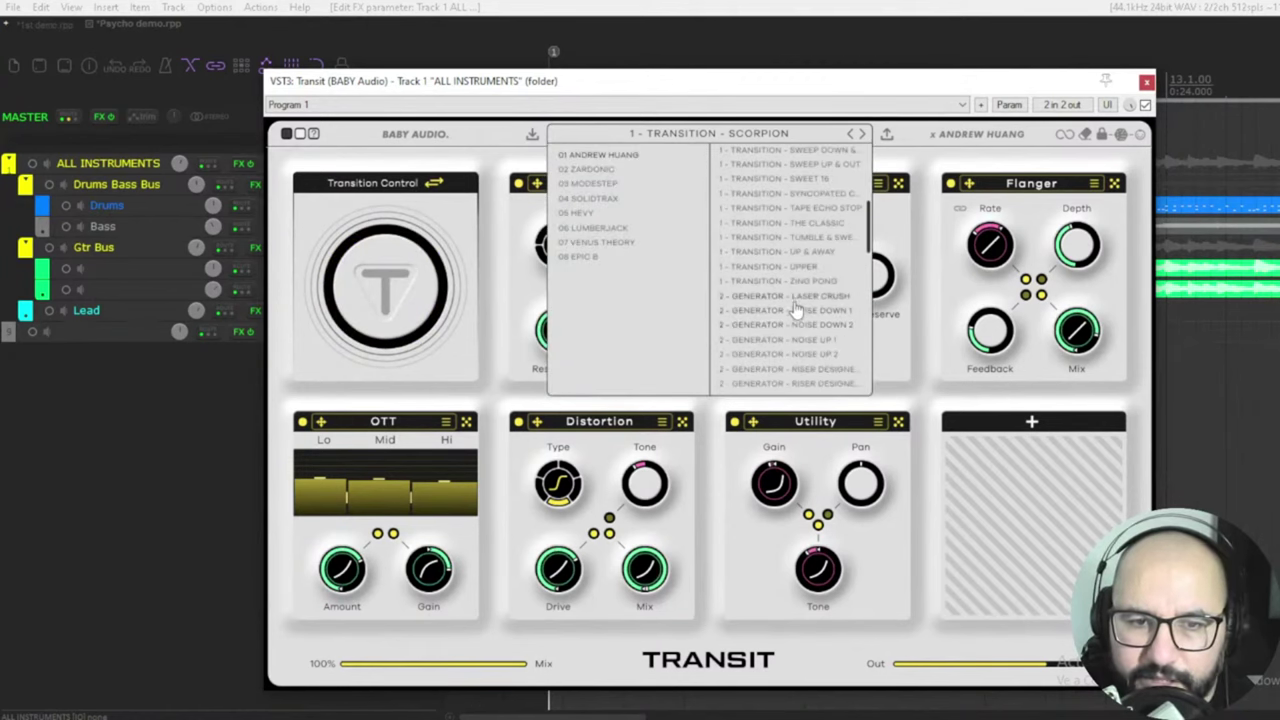
pyautogui.click(790, 296)
pyautogui.click(497, 316)
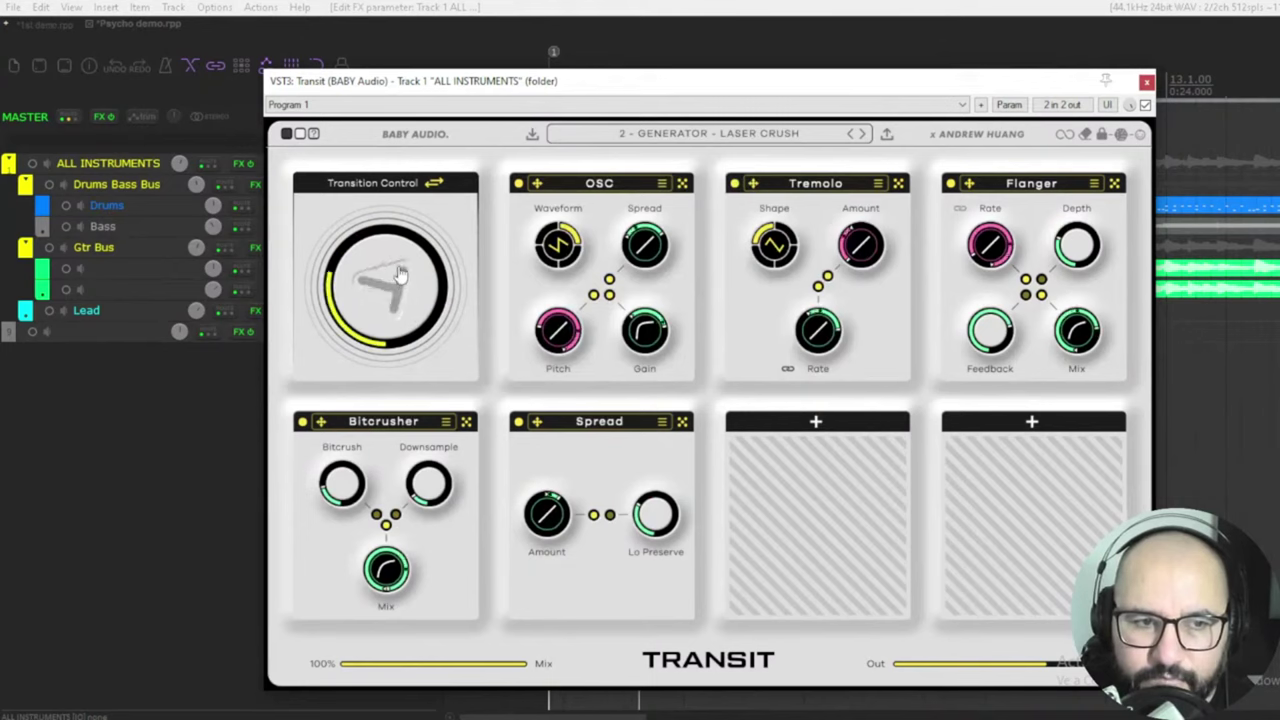
pyautogui.moveTo(398, 257)
pyautogui.mouseDown()
pyautogui.moveTo(398, 165)
pyautogui.moveTo(386, 364)
pyautogui.mouseUp()
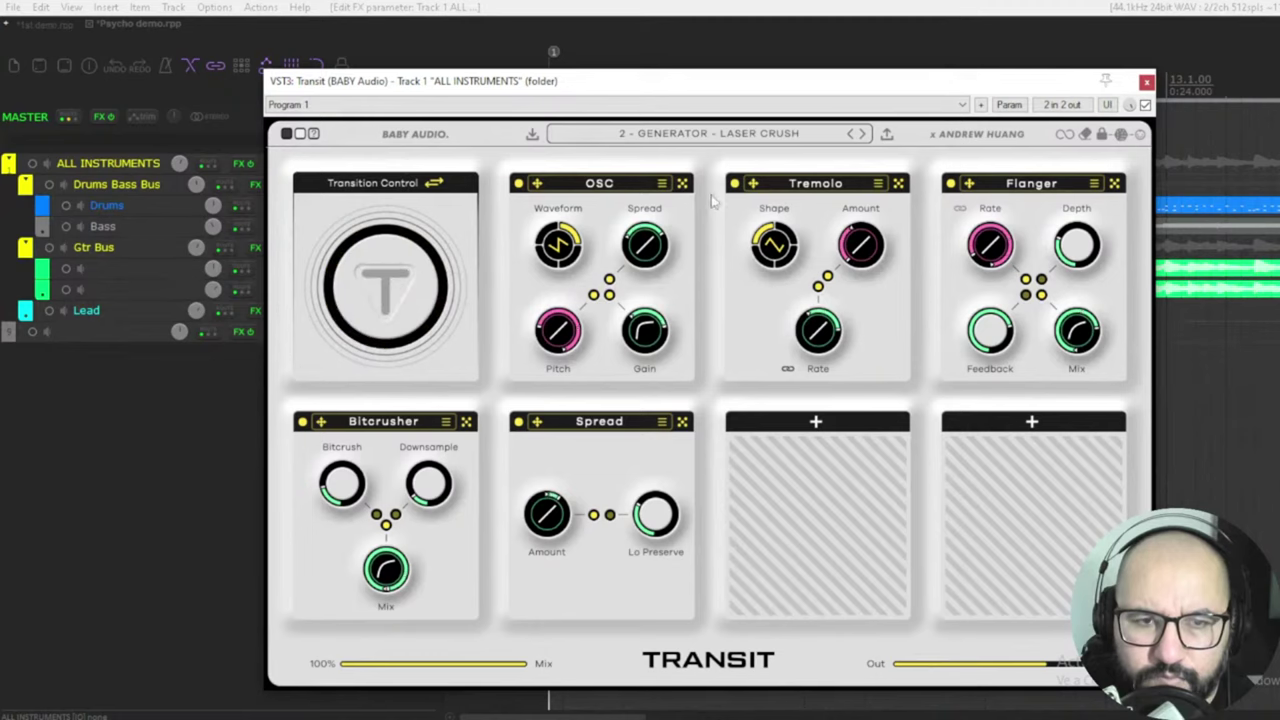
pyautogui.click(724, 143)
pyautogui.click(772, 354)
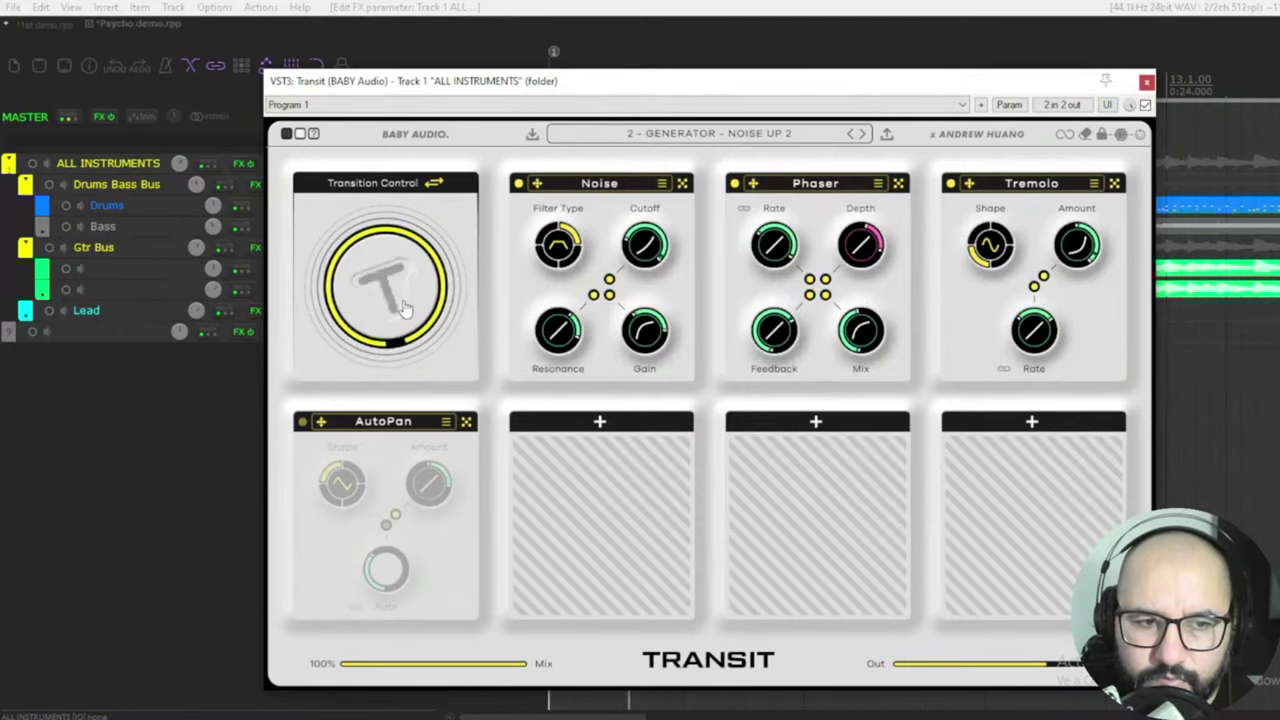
pyautogui.moveTo(404, 310)
pyautogui.mouseDown()
pyautogui.moveTo(412, 440)
pyautogui.moveTo(414, 357)
pyautogui.moveTo(370, 320)
pyautogui.mouseUp()
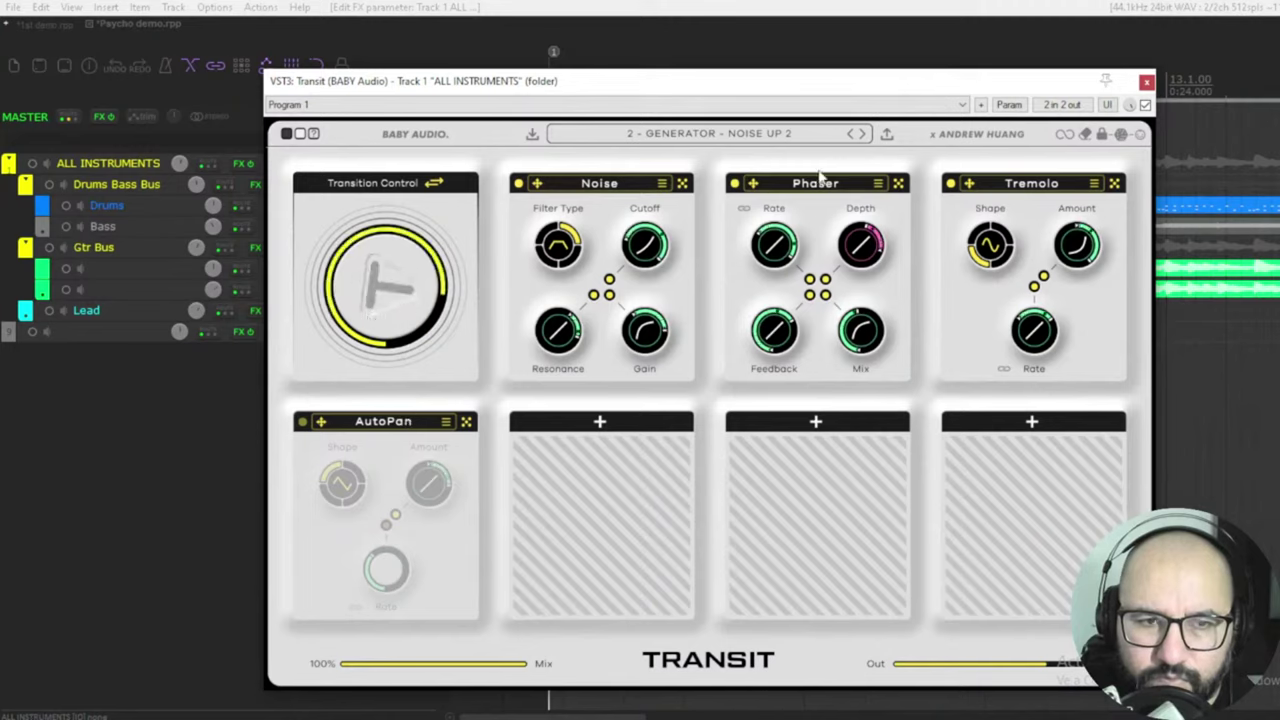
# Load the 3 - FX - SPACE SHIFTER preset and push Transition Control nearly full.
pyautogui.click(815, 140)
pyautogui.scroll(-10, 816, 332)
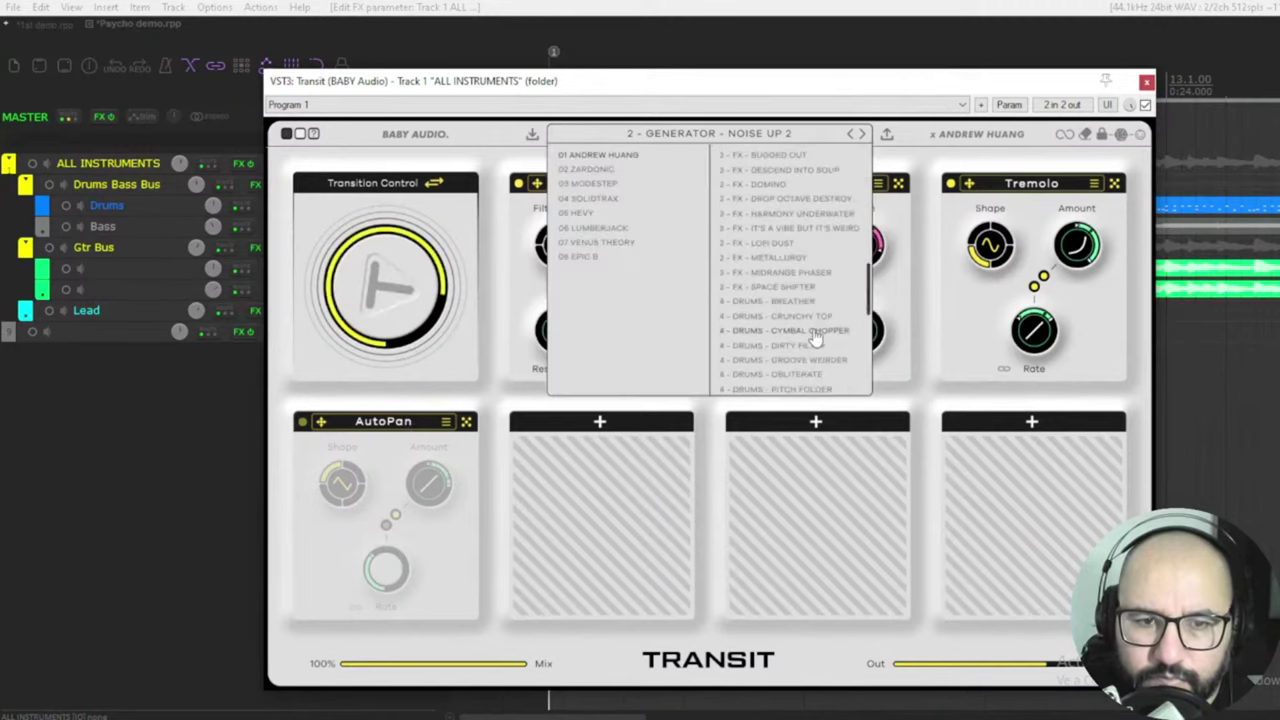
pyautogui.click(782, 288)
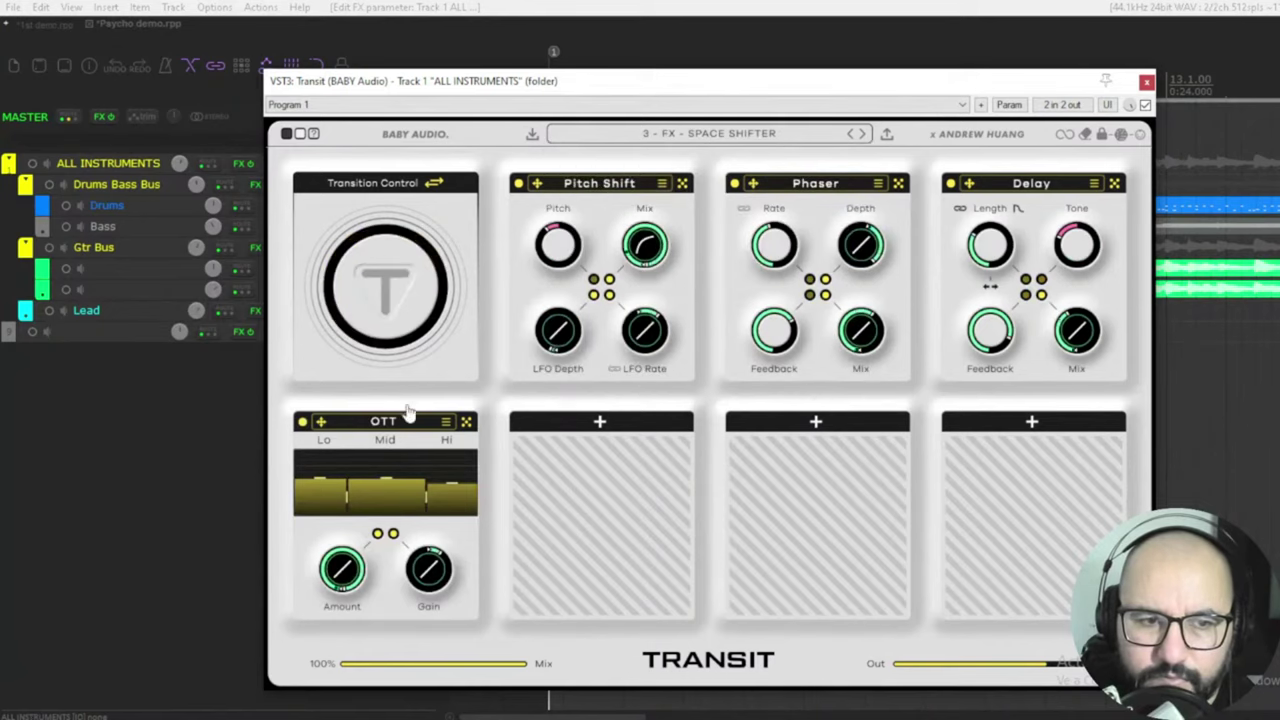
pyautogui.moveTo(415, 316); pyautogui.dragTo(392, 303)
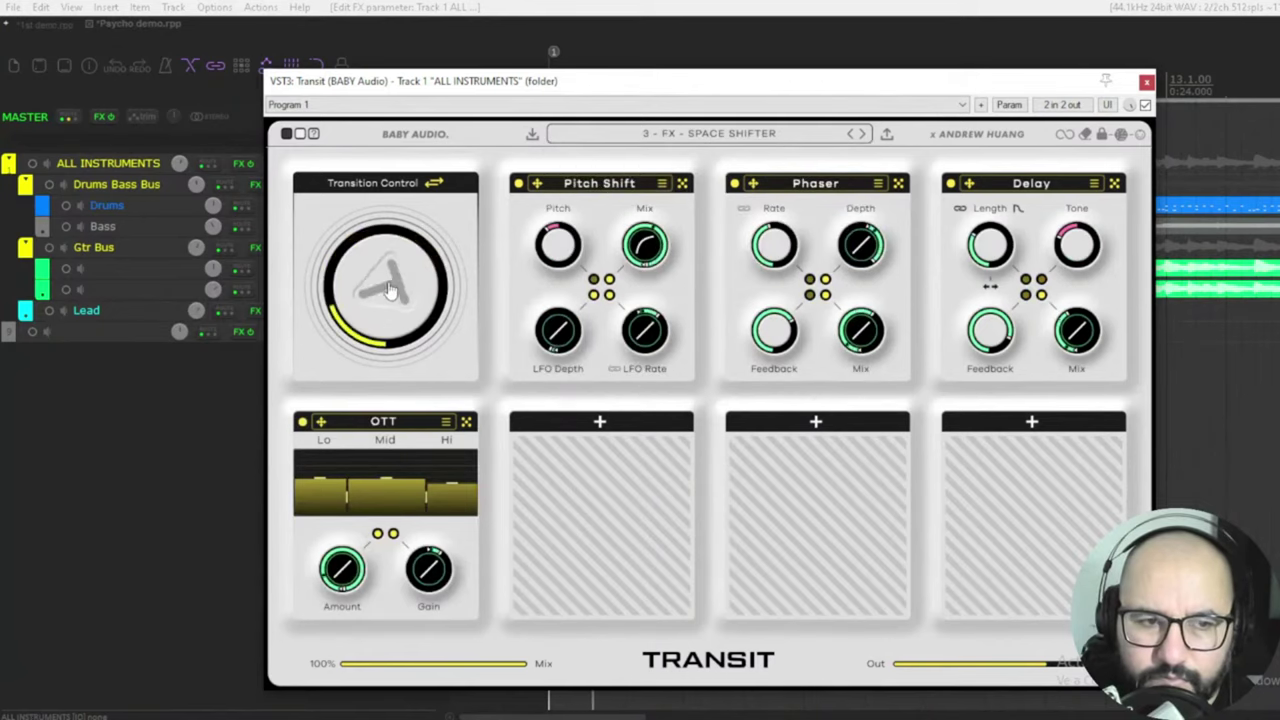
pyautogui.moveTo(390, 258)
pyautogui.mouseDown()
pyautogui.moveTo(397, 201)
pyautogui.moveTo(392, 355)
pyautogui.mouseUp()
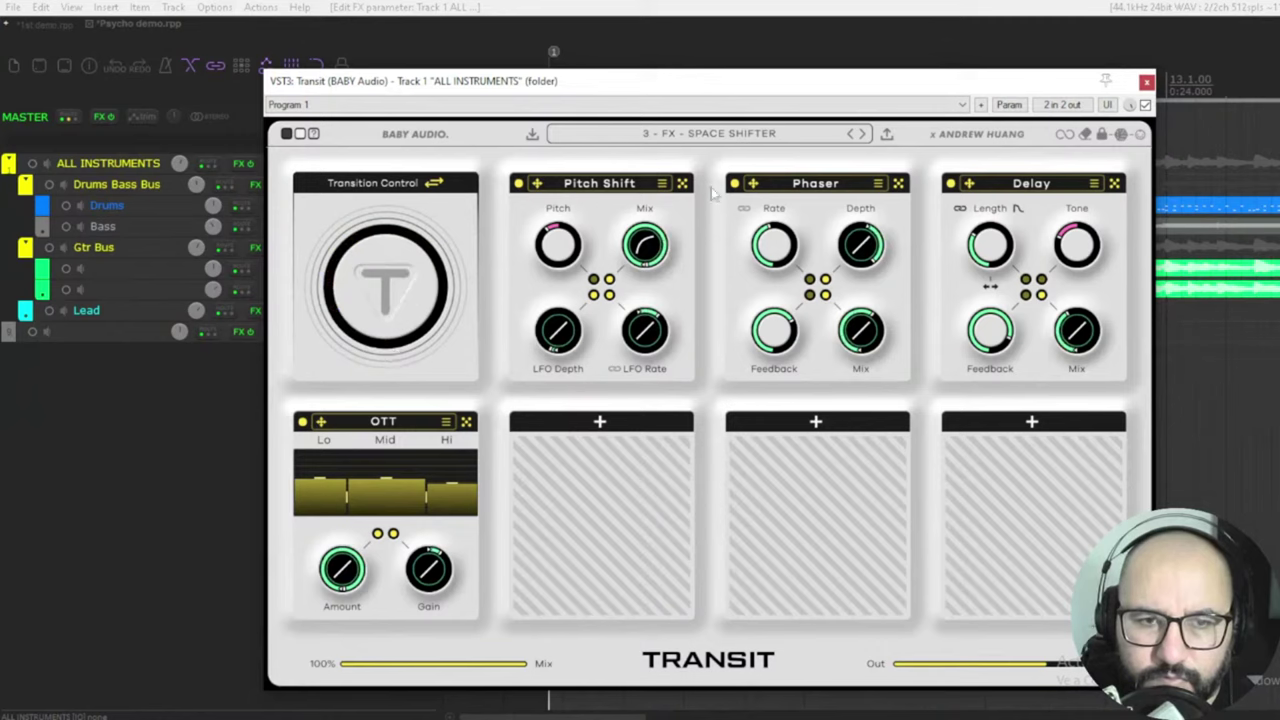
pyautogui.click(733, 138)
pyautogui.scroll(-3, 790, 312)
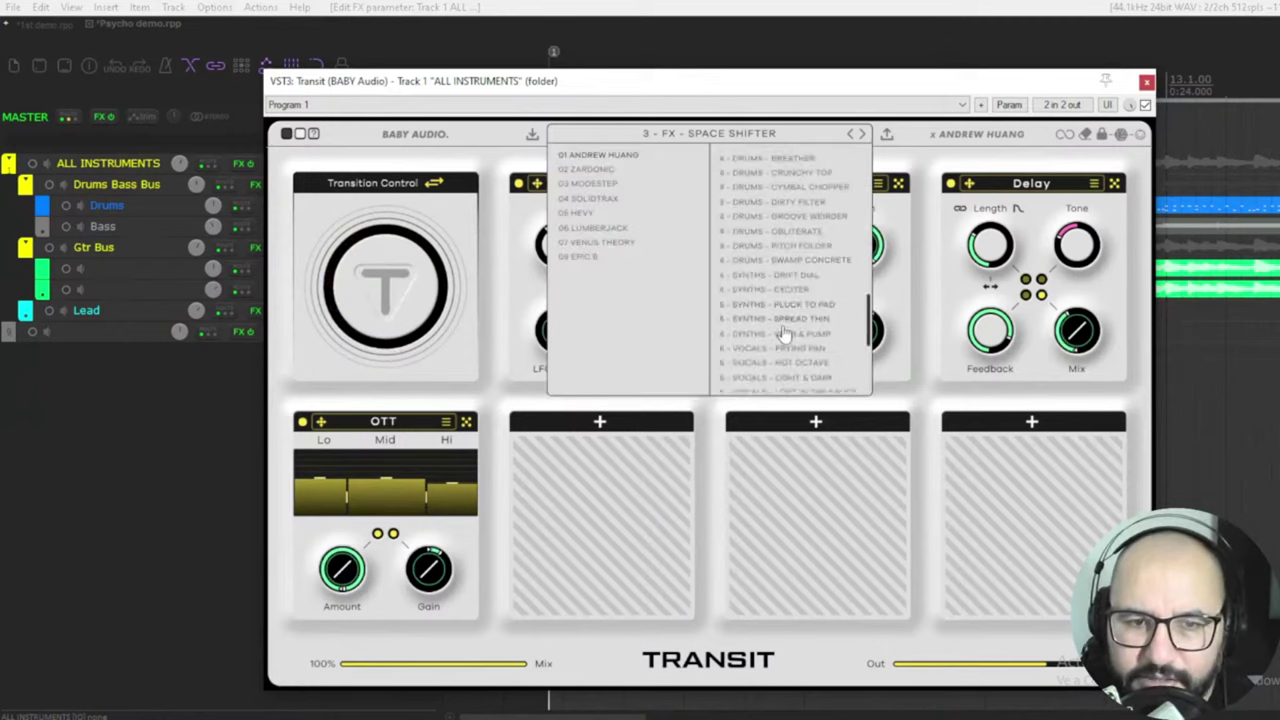
pyautogui.click(783, 324)
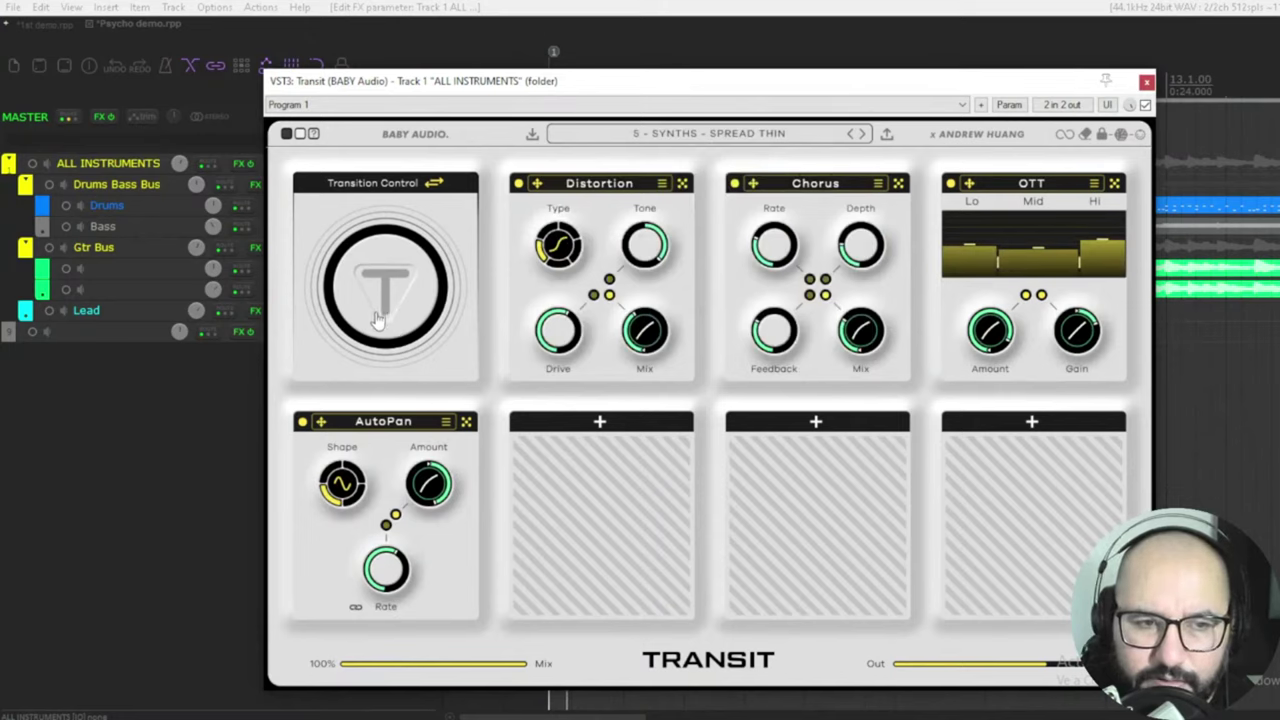
pyautogui.moveTo(372, 300)
pyautogui.mouseDown()
pyautogui.moveTo(378, 193)
pyautogui.moveTo(377, 325)
pyautogui.mouseUp()
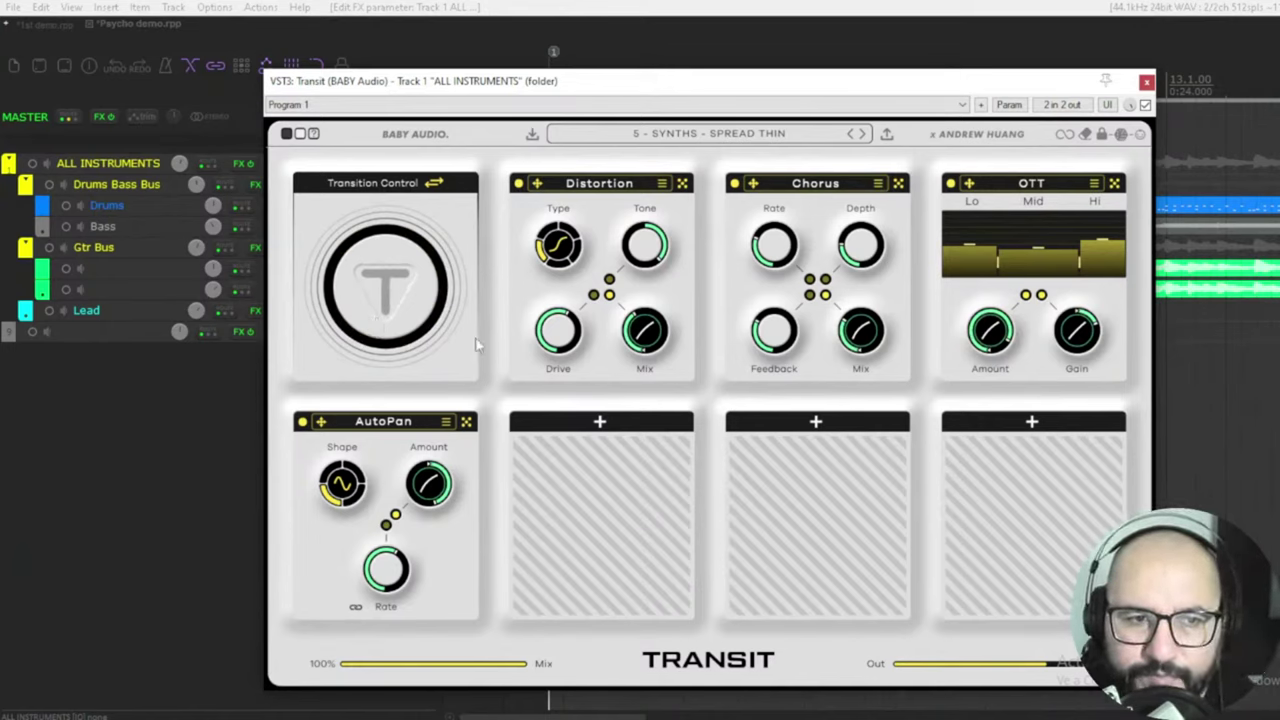
pyautogui.click(378, 312)
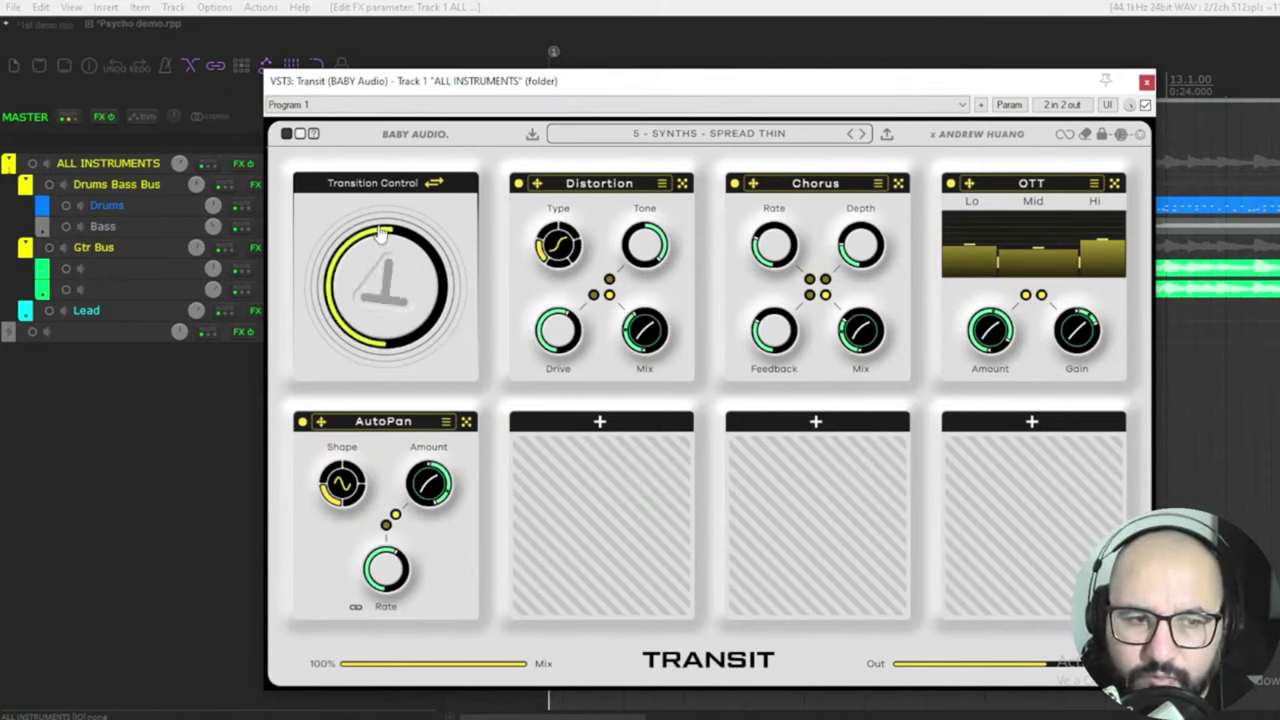
pyautogui.click(378, 318)
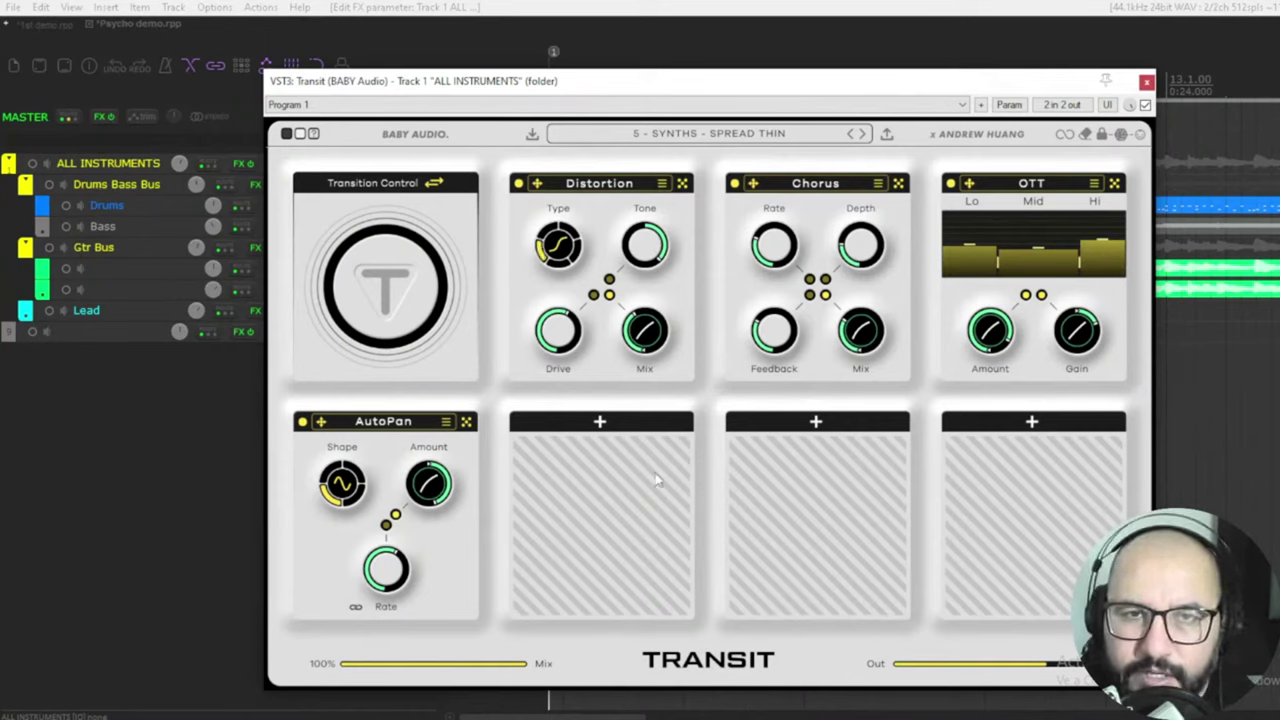
pyautogui.click(600, 421)
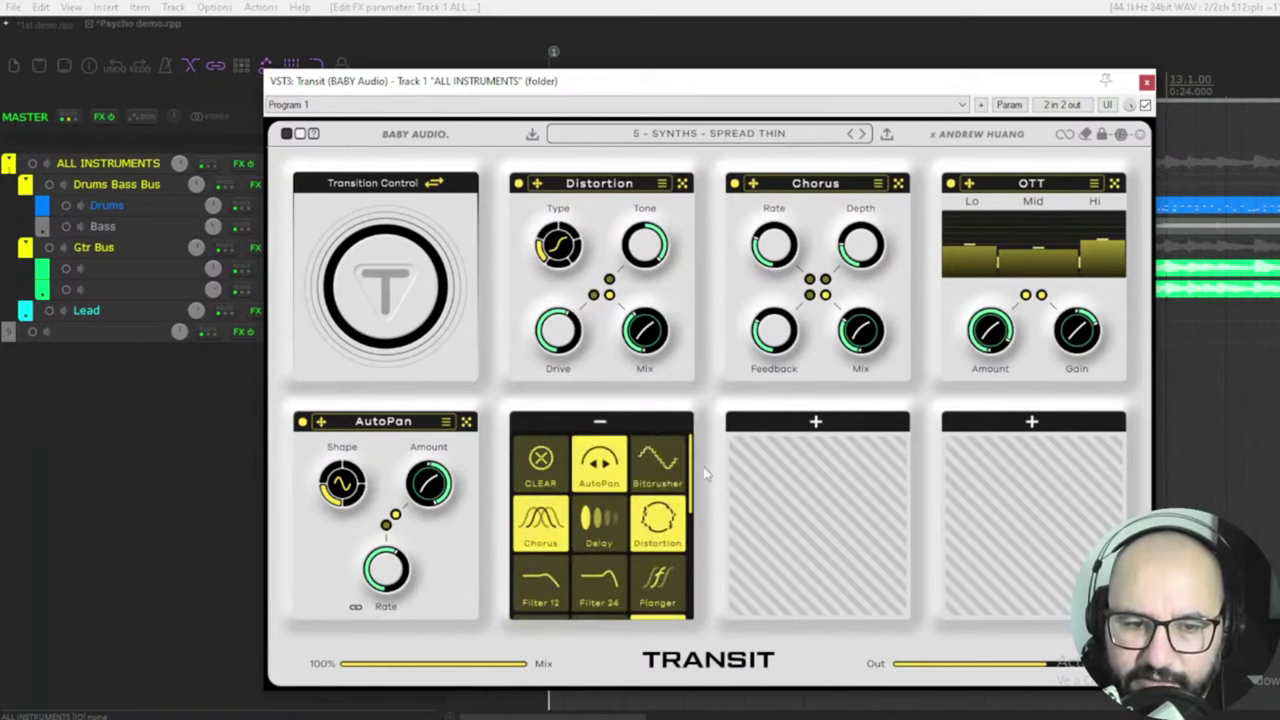
pyautogui.moveTo(691, 465); pyautogui.dragTo(691, 570)
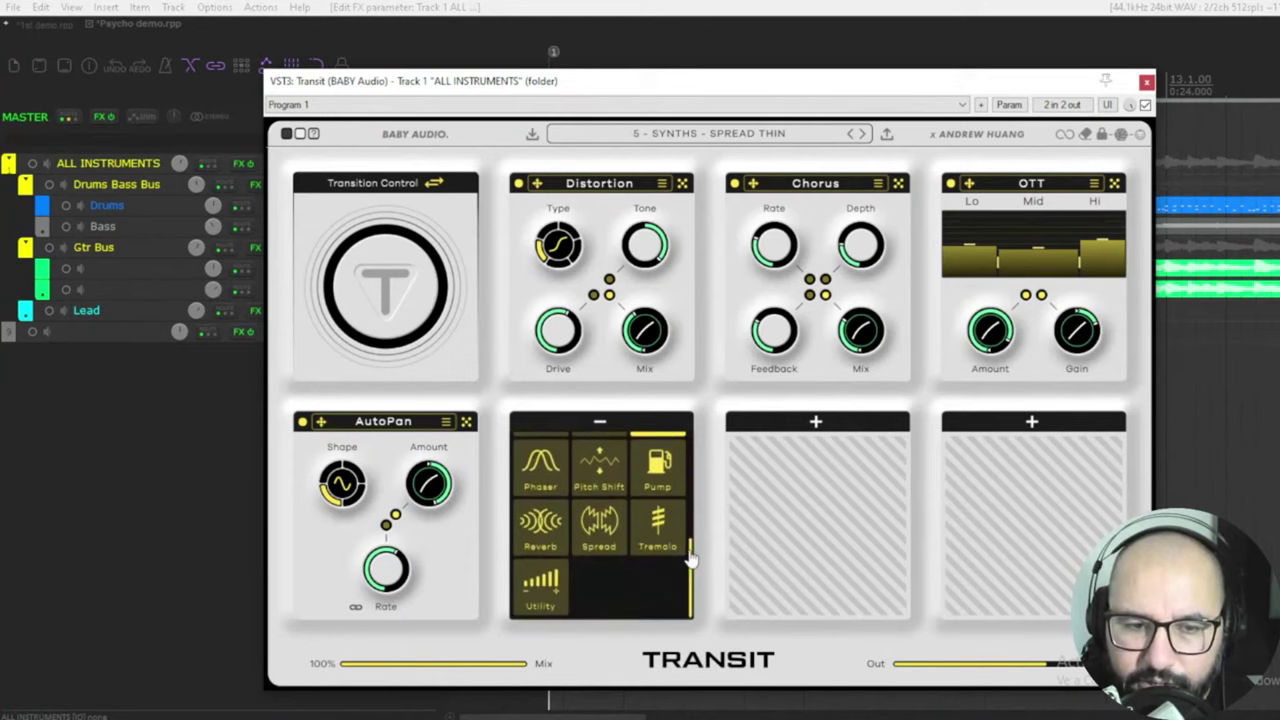
pyautogui.moveTo(688, 555); pyautogui.dragTo(697, 452)
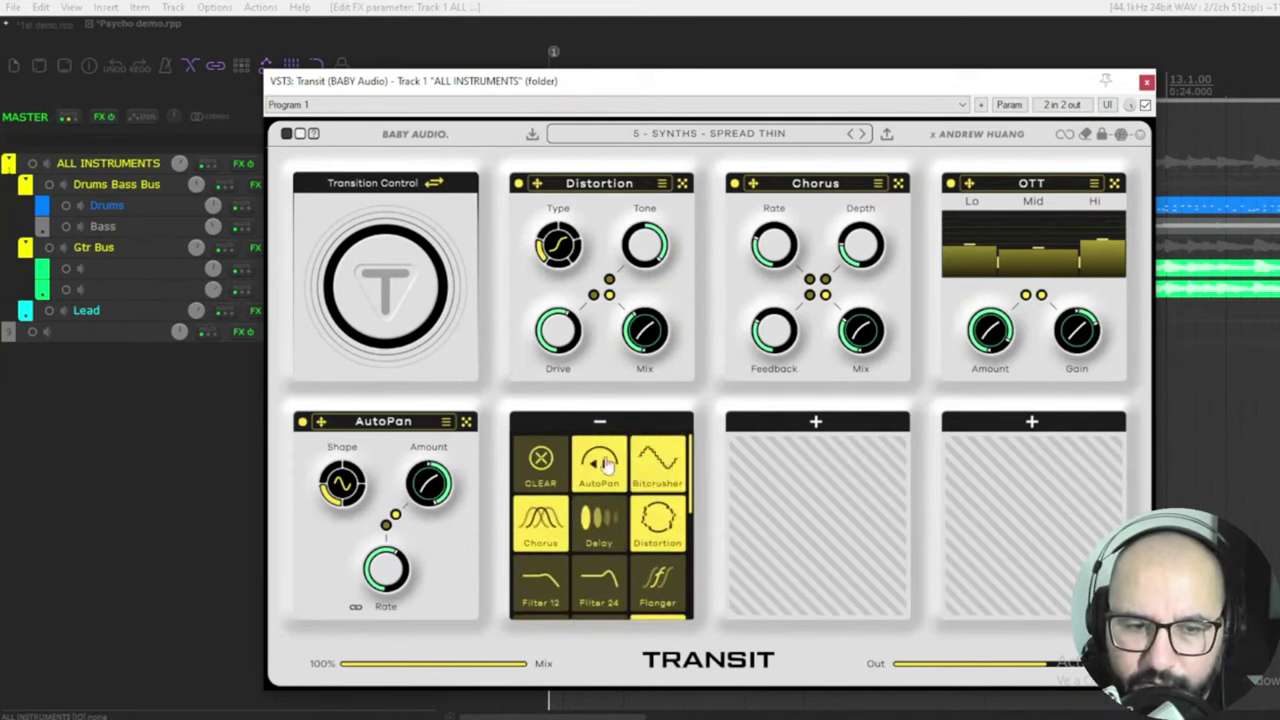
pyautogui.moveTo(695, 480); pyautogui.dragTo(693, 525)
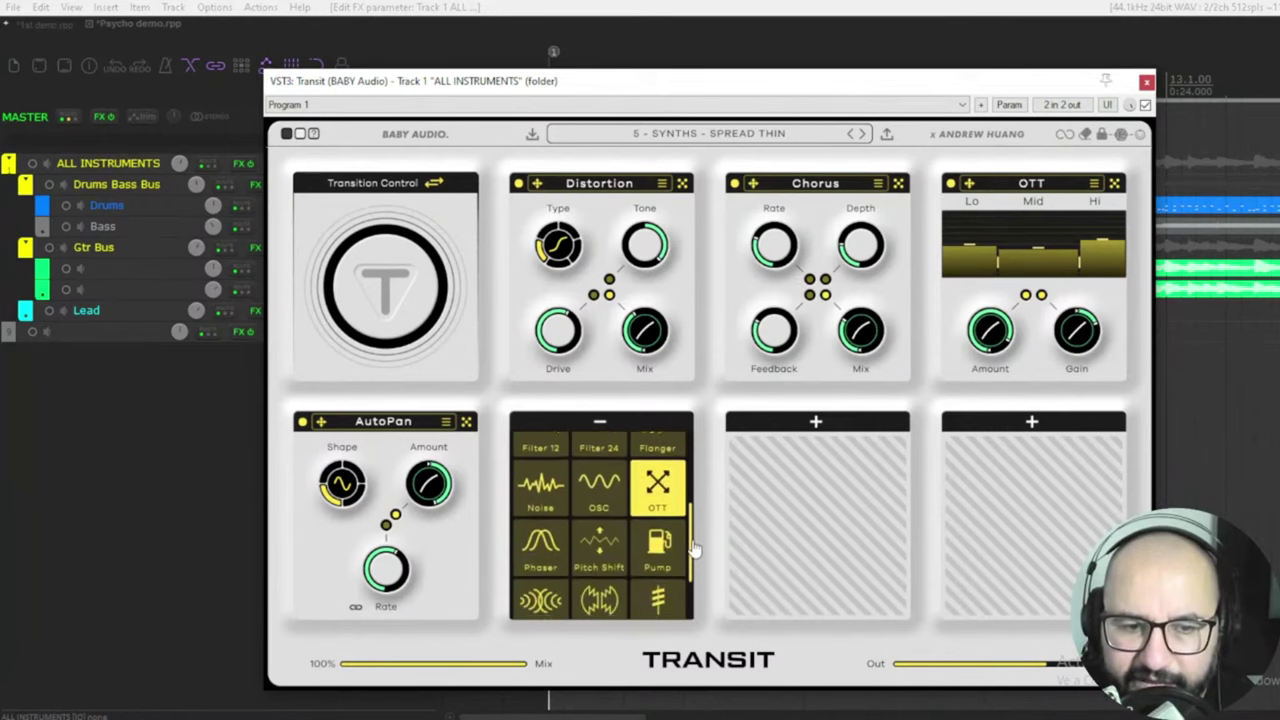
pyautogui.moveTo(695, 525); pyautogui.dragTo(692, 562)
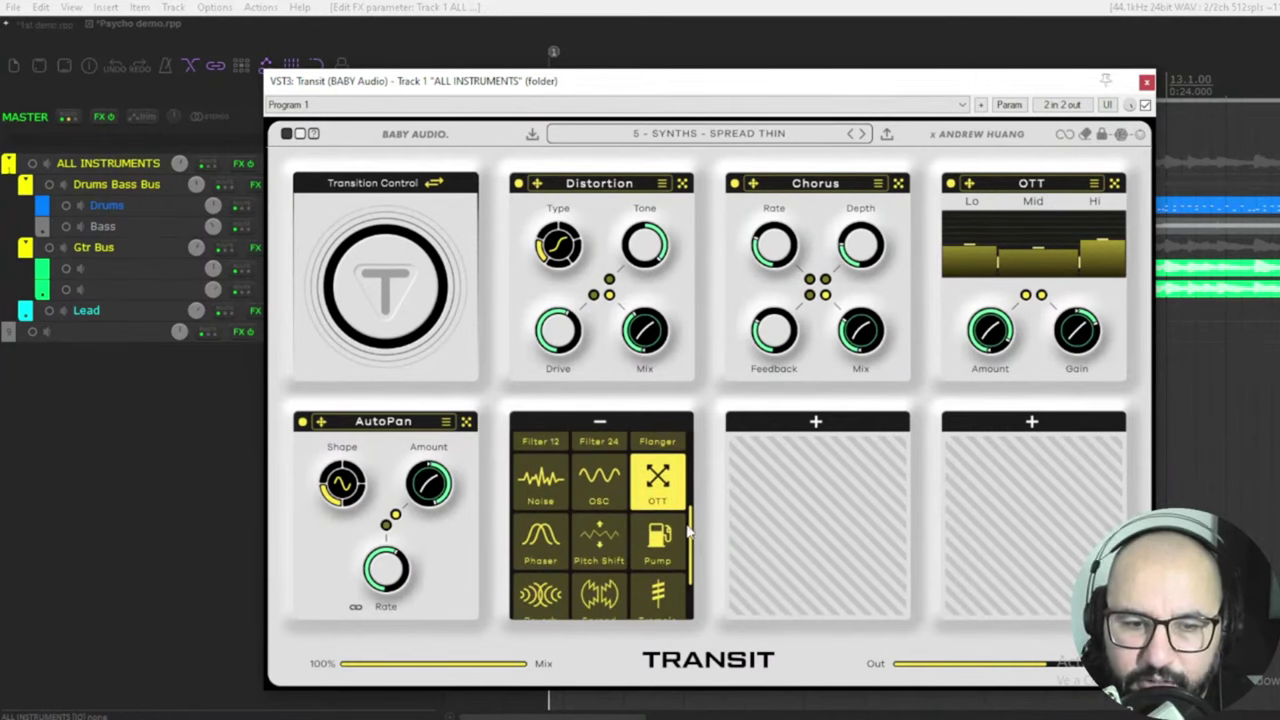
pyautogui.scroll(-2, 692, 540)
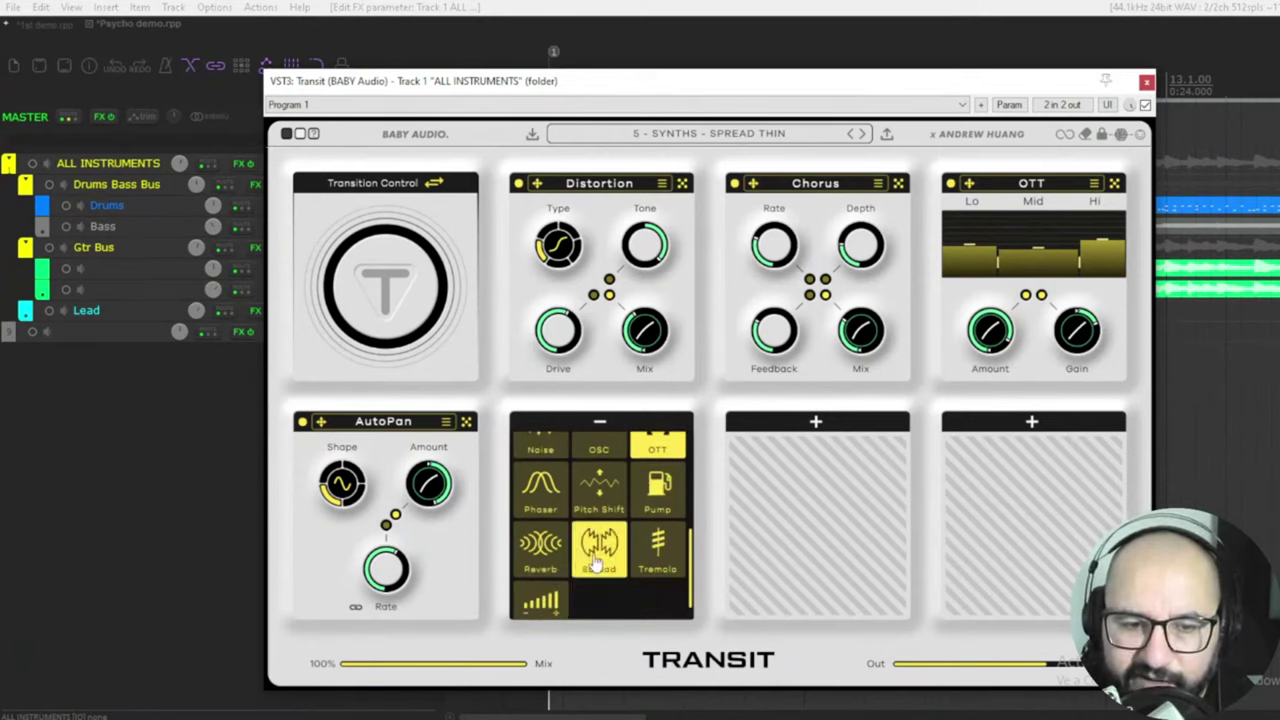
pyautogui.scroll(-1, 692, 548)
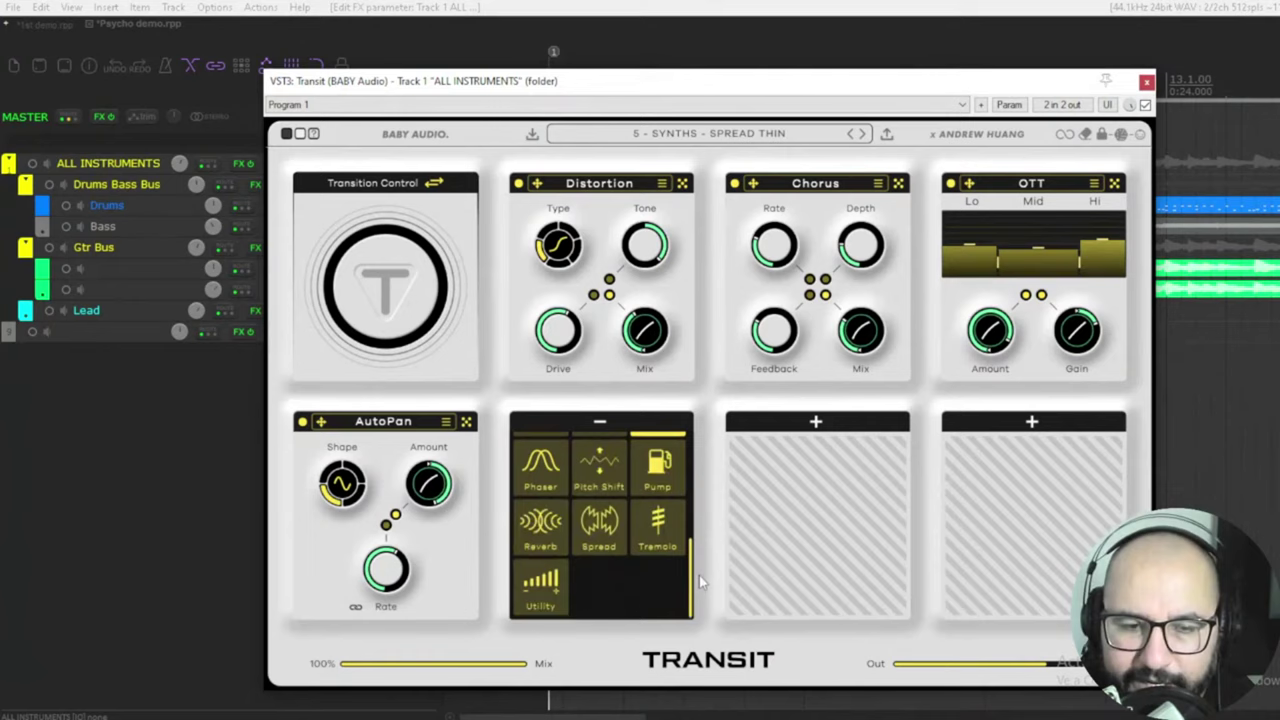
pyautogui.moveTo(695, 568); pyautogui.dragTo(698, 458)
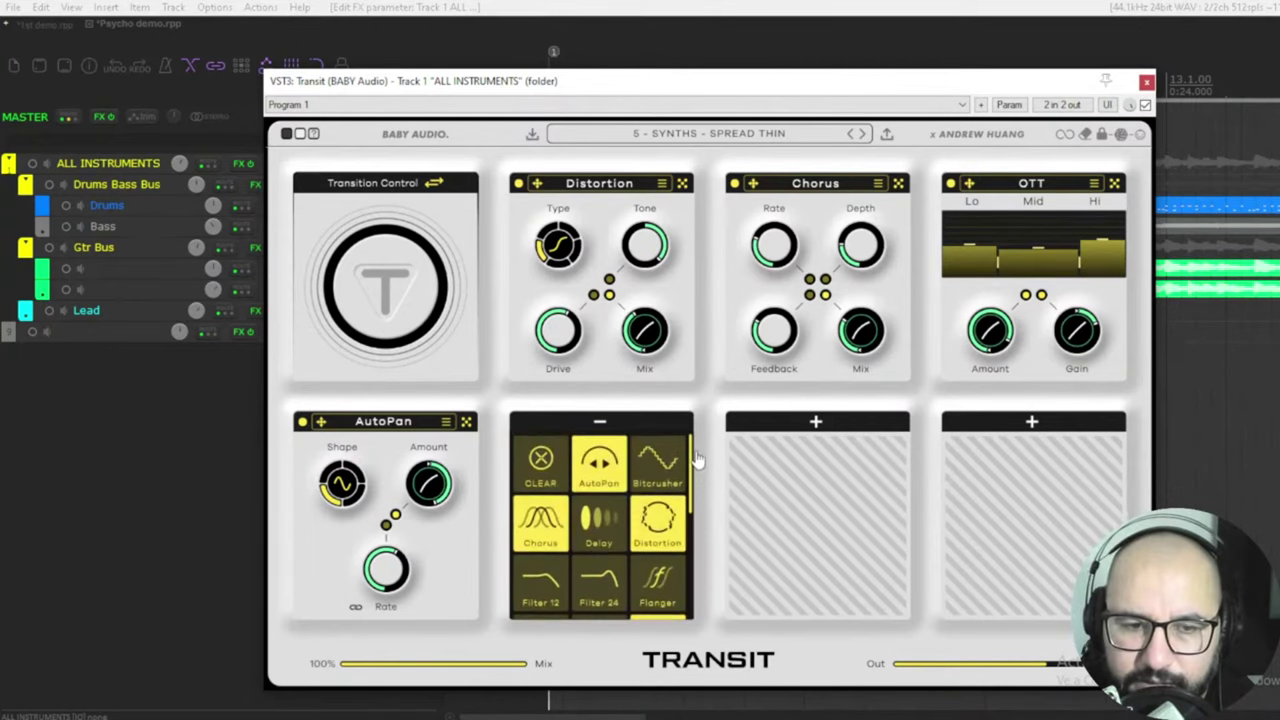
pyautogui.click(600, 421)
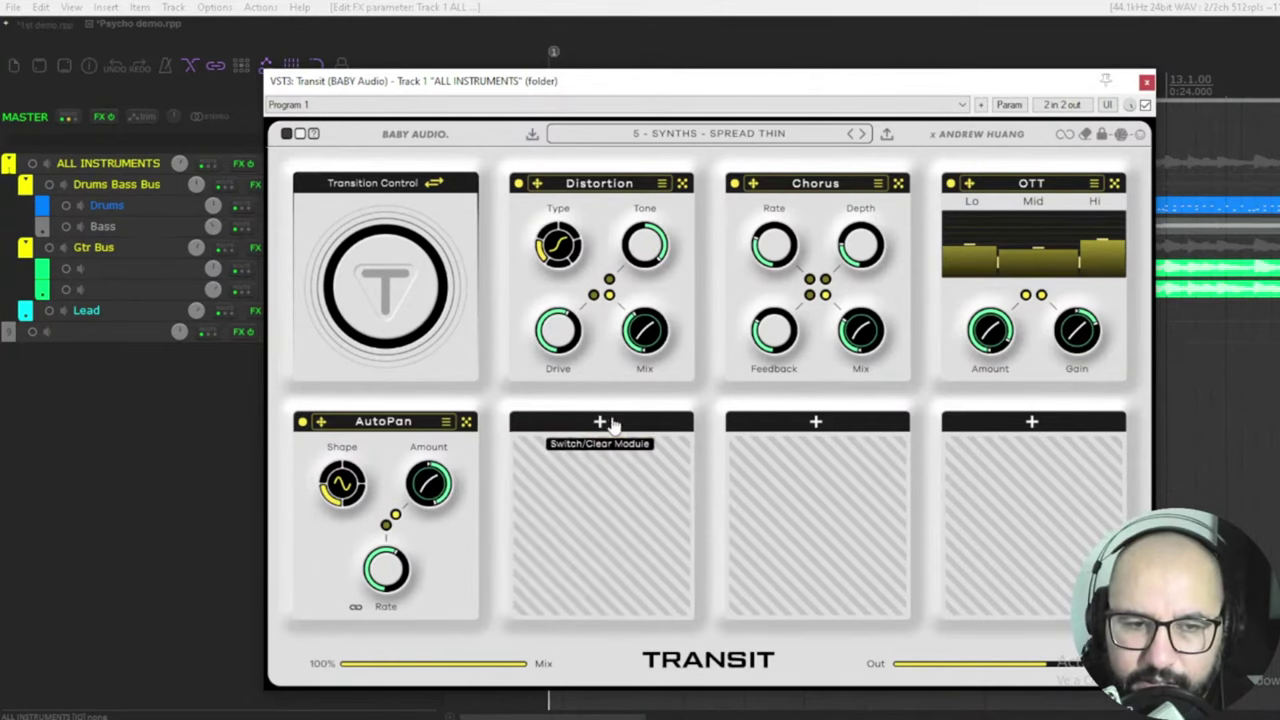
# Bypass the AutoPan, Distortion, Chorus and OTT modules.
pyautogui.click(303, 422)
pyautogui.click(518, 183)
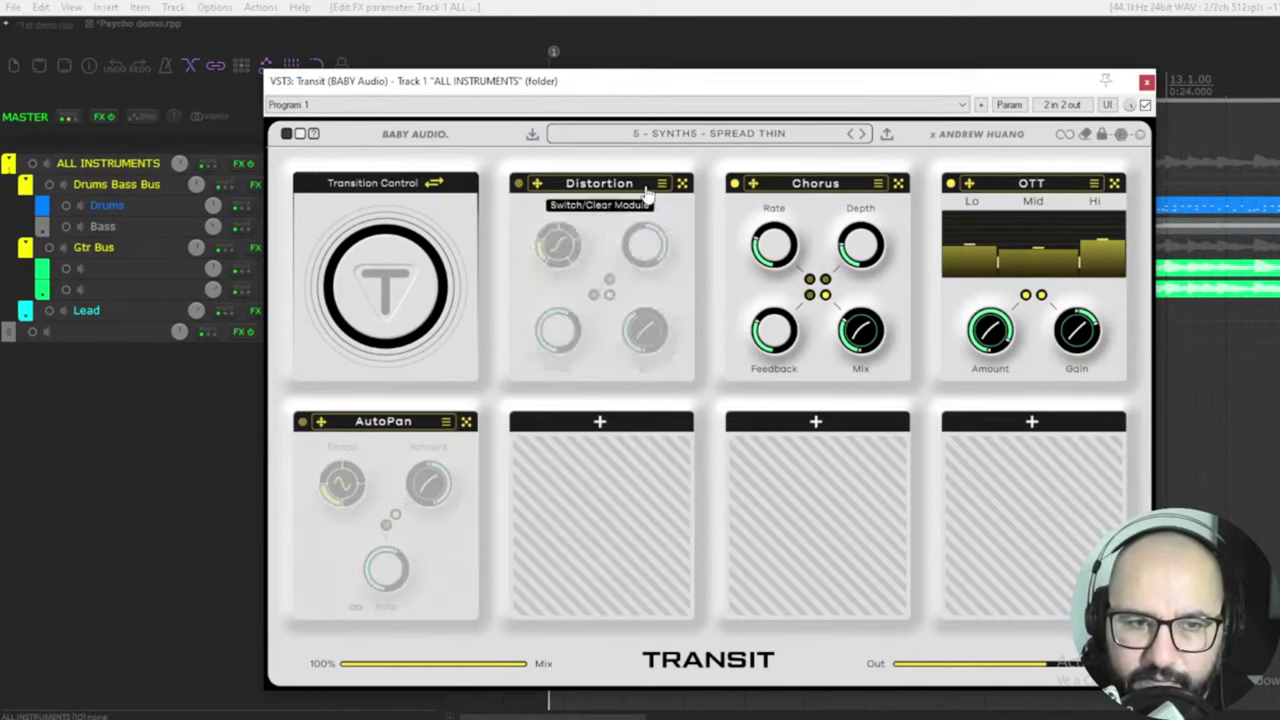
pyautogui.click(734, 183)
pyautogui.click(950, 183)
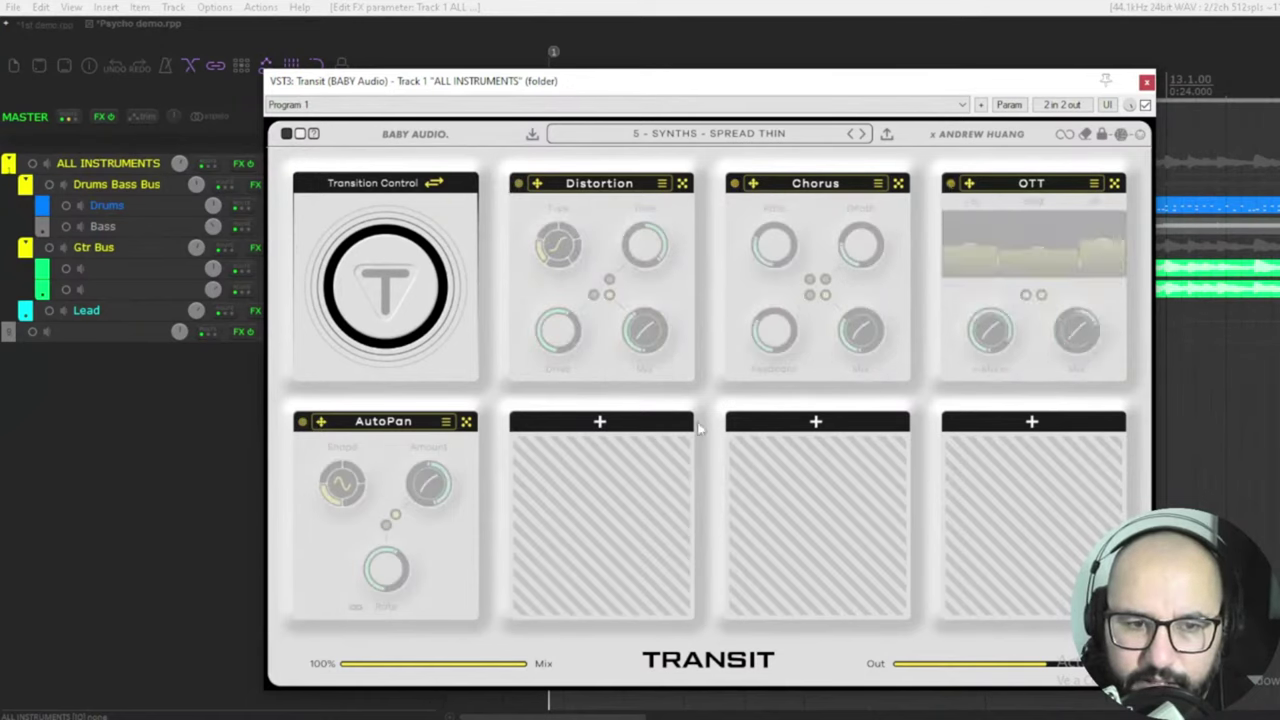
# Add a Delay module to the empty slot, audition it, and raise its mix to 60.
pyautogui.click(600, 422)
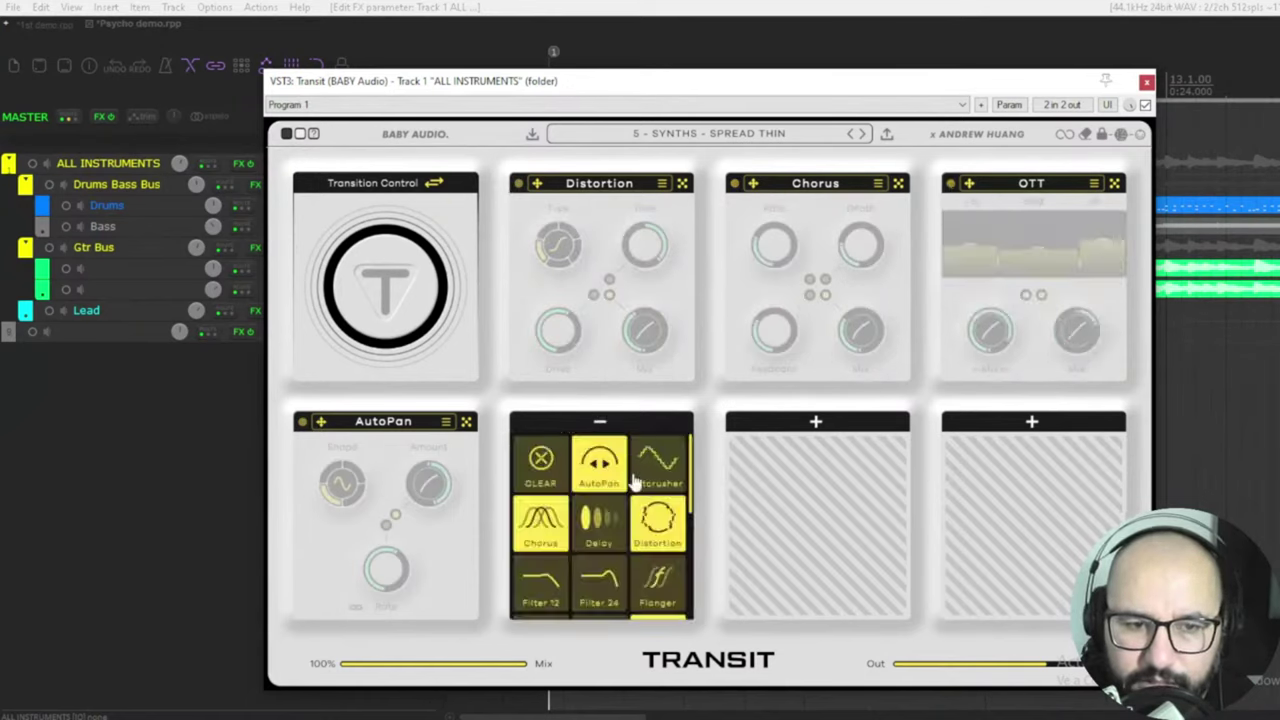
pyautogui.click(604, 520)
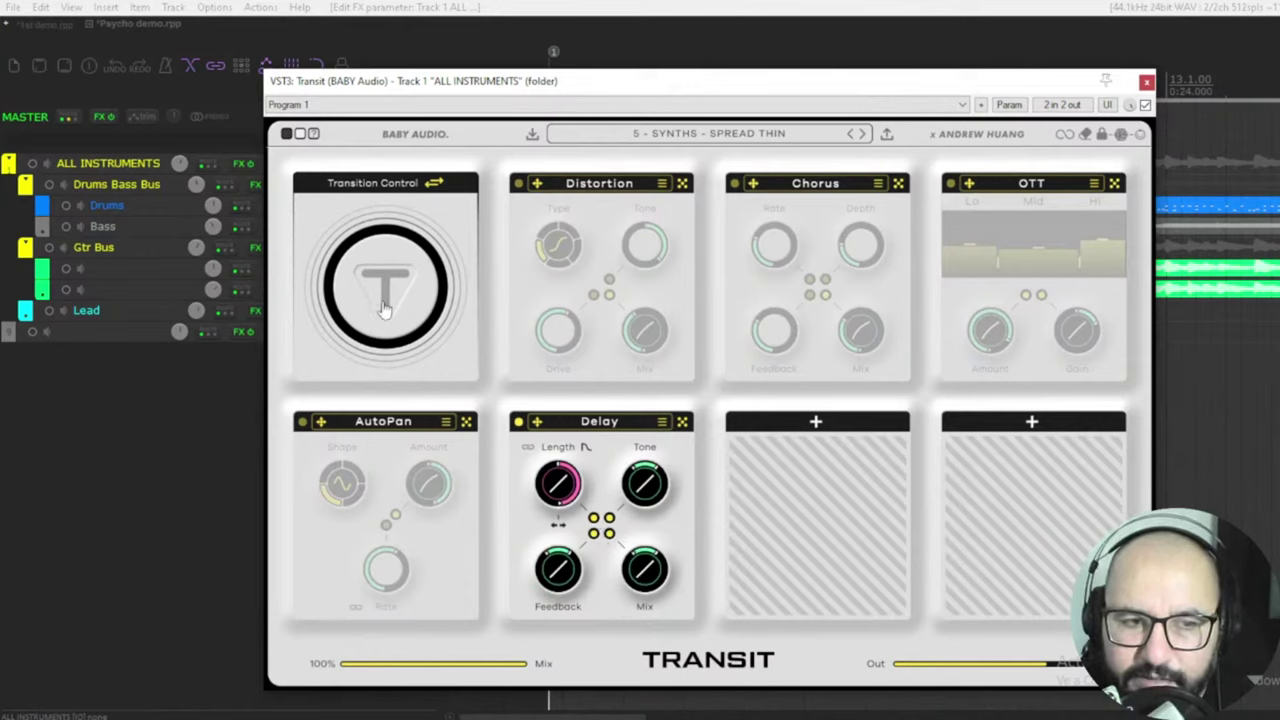
pyautogui.moveTo(383, 310); pyautogui.dragTo(386, 268)
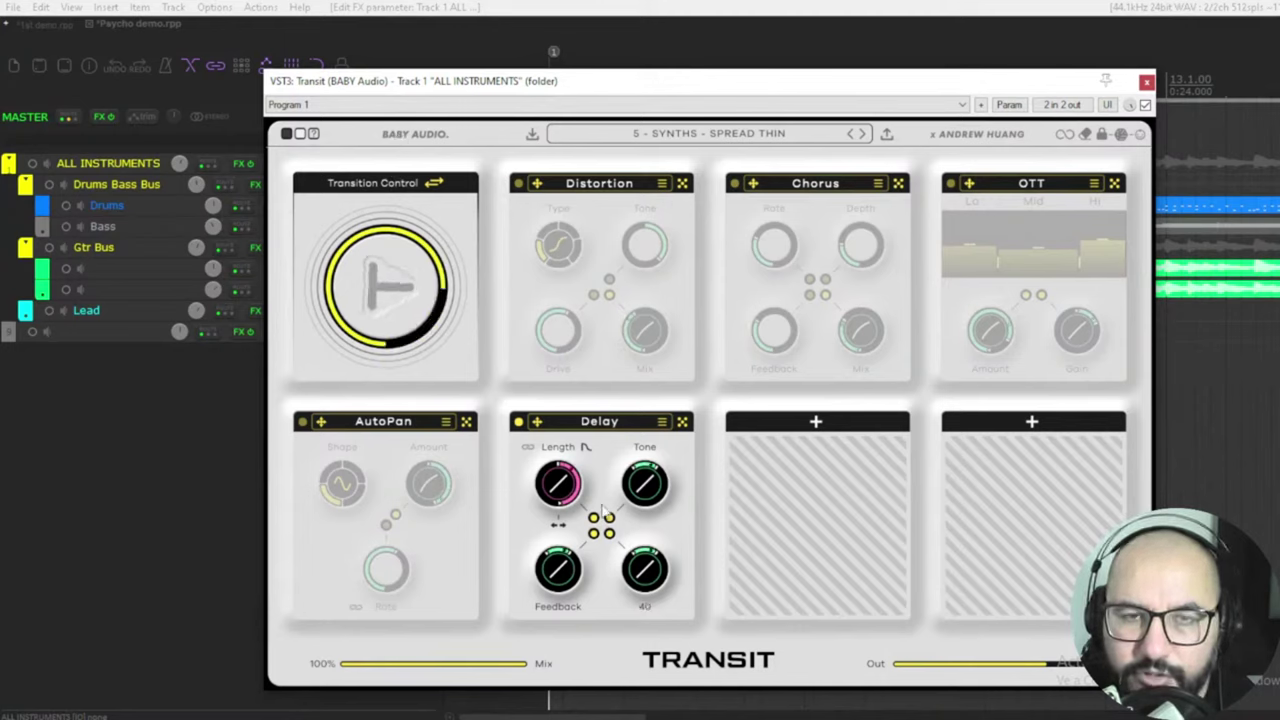
pyautogui.click(378, 286)
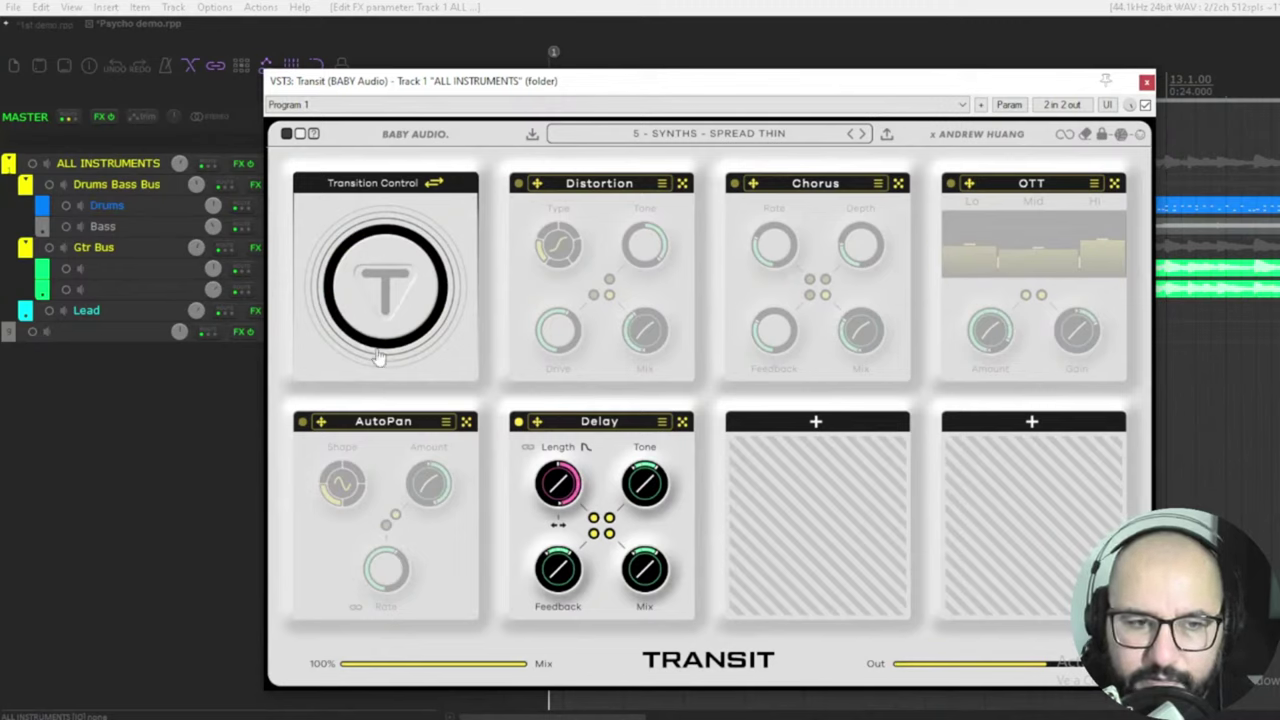
pyautogui.click(373, 333)
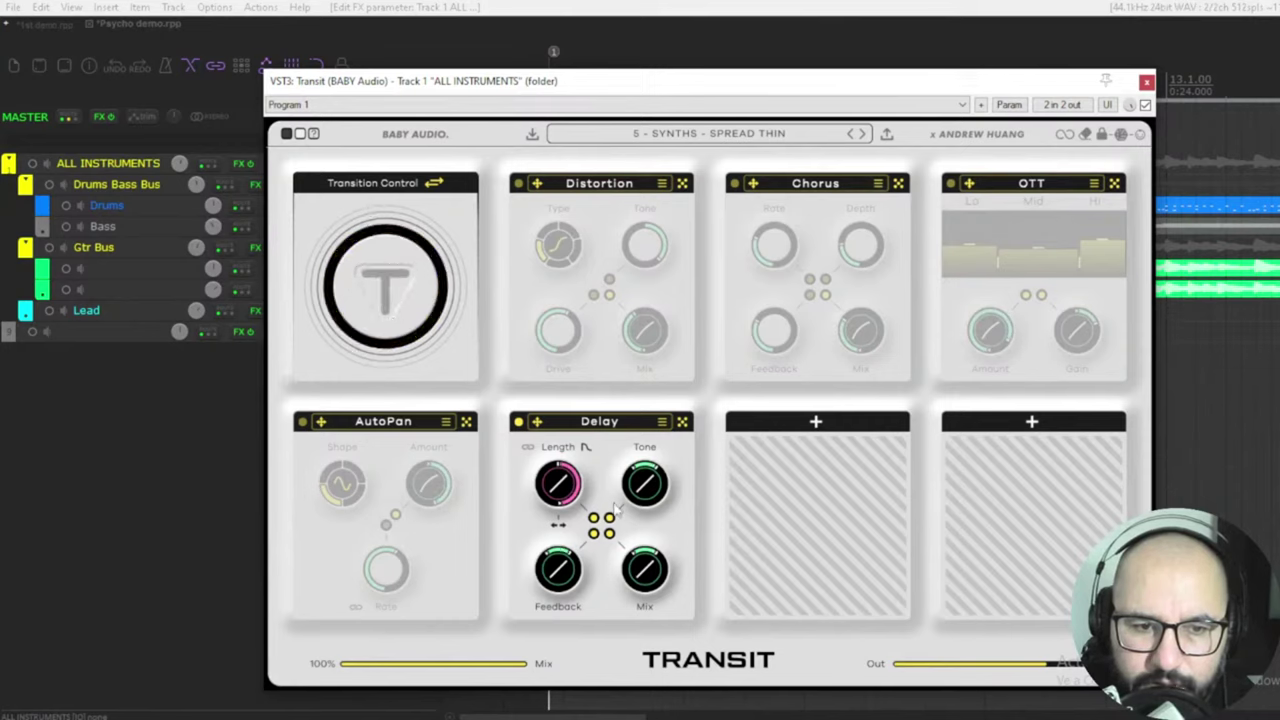
pyautogui.moveTo(644, 484)
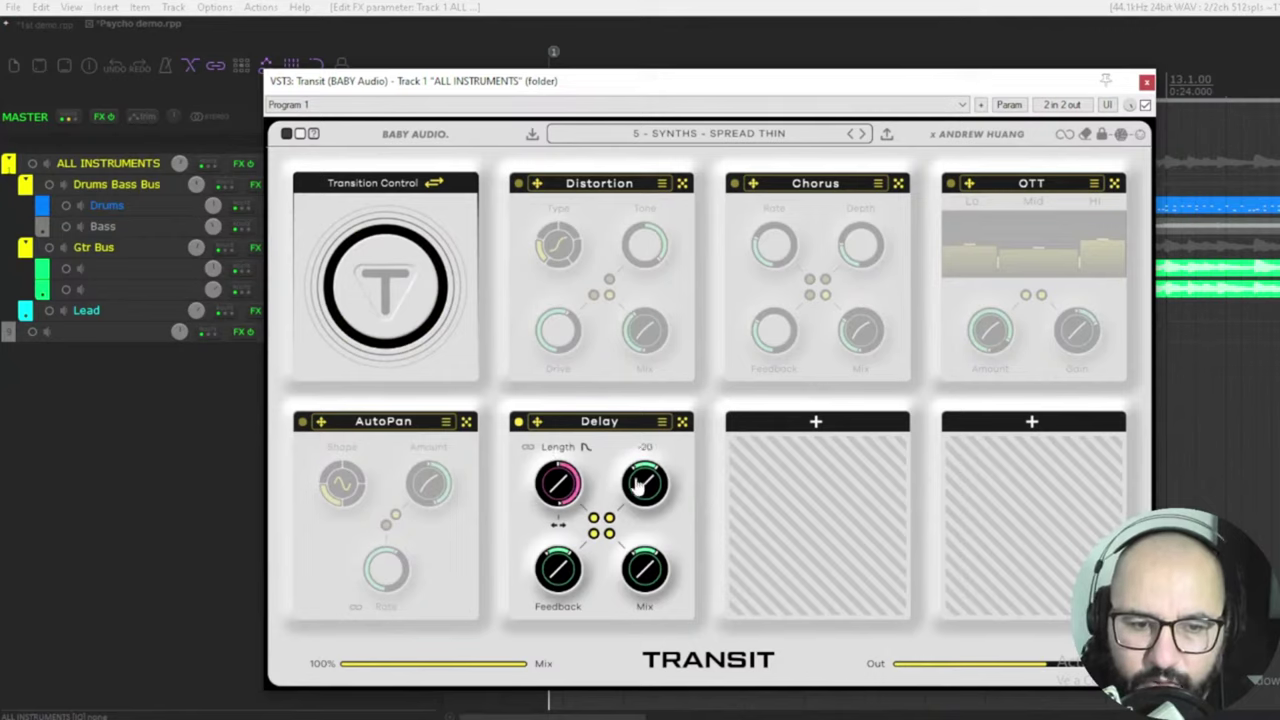
pyautogui.moveTo(632, 587); pyautogui.dragTo(652, 566)
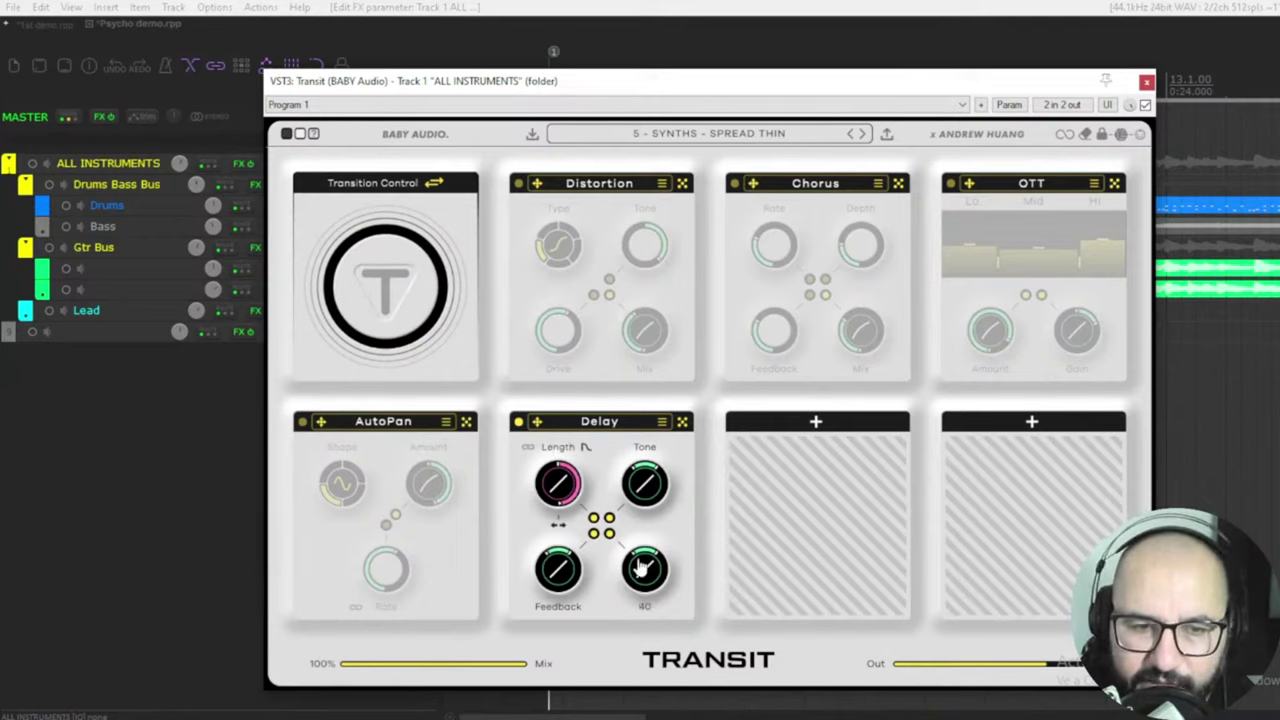
# Swap the Delay for a Filter 24 module set to high-pass, auditioning the transition.
pyautogui.click(543, 424)
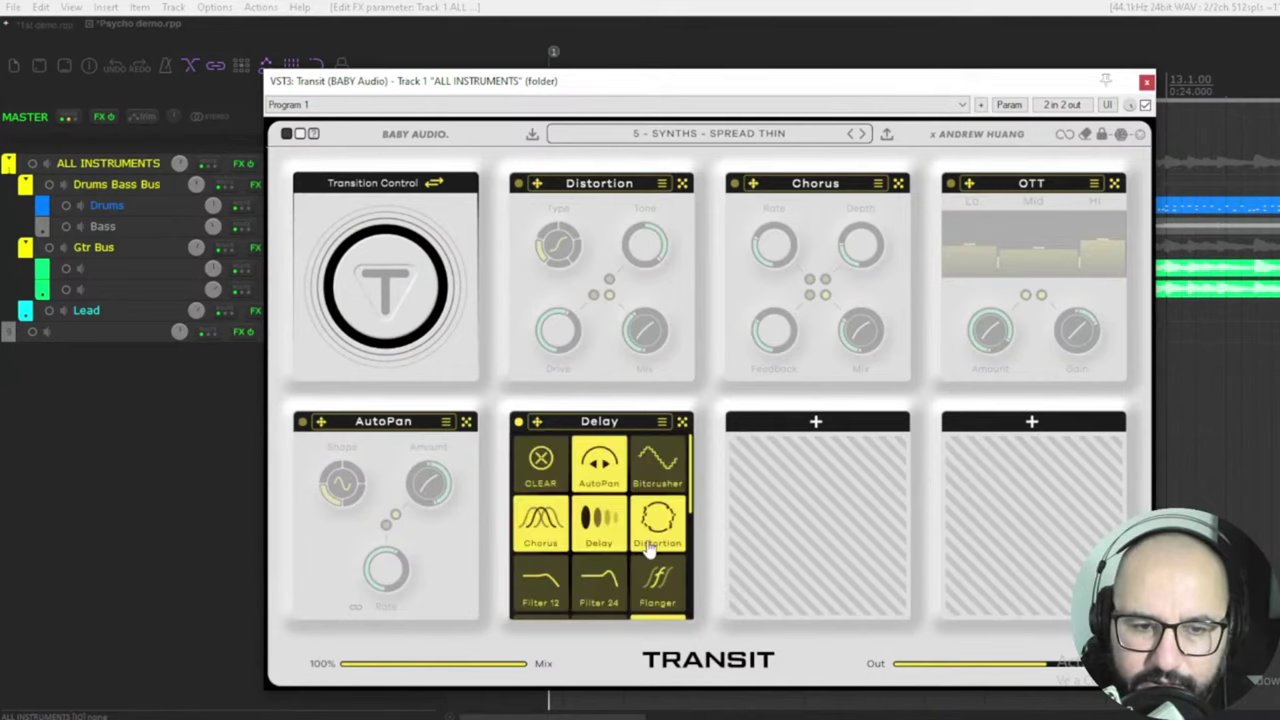
pyautogui.scroll(-1, 648, 548)
pyautogui.click(600, 555)
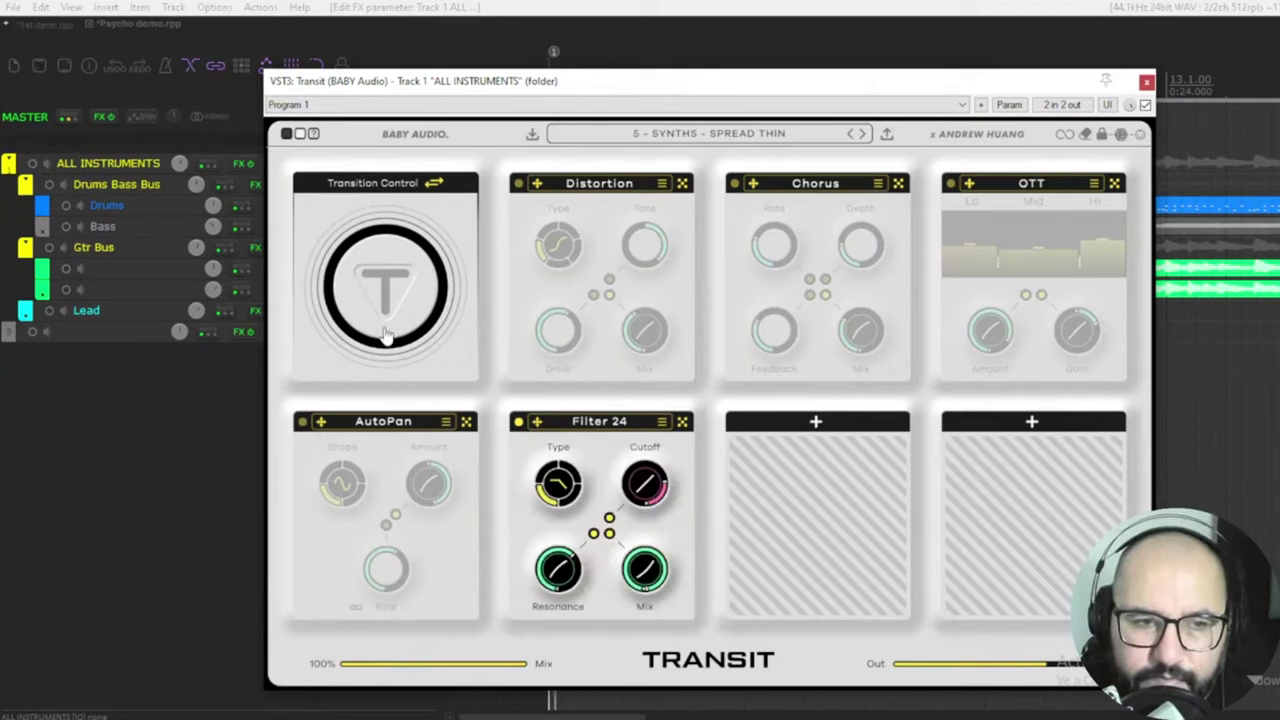
pyautogui.moveTo(386, 335); pyautogui.dragTo(390, 165)
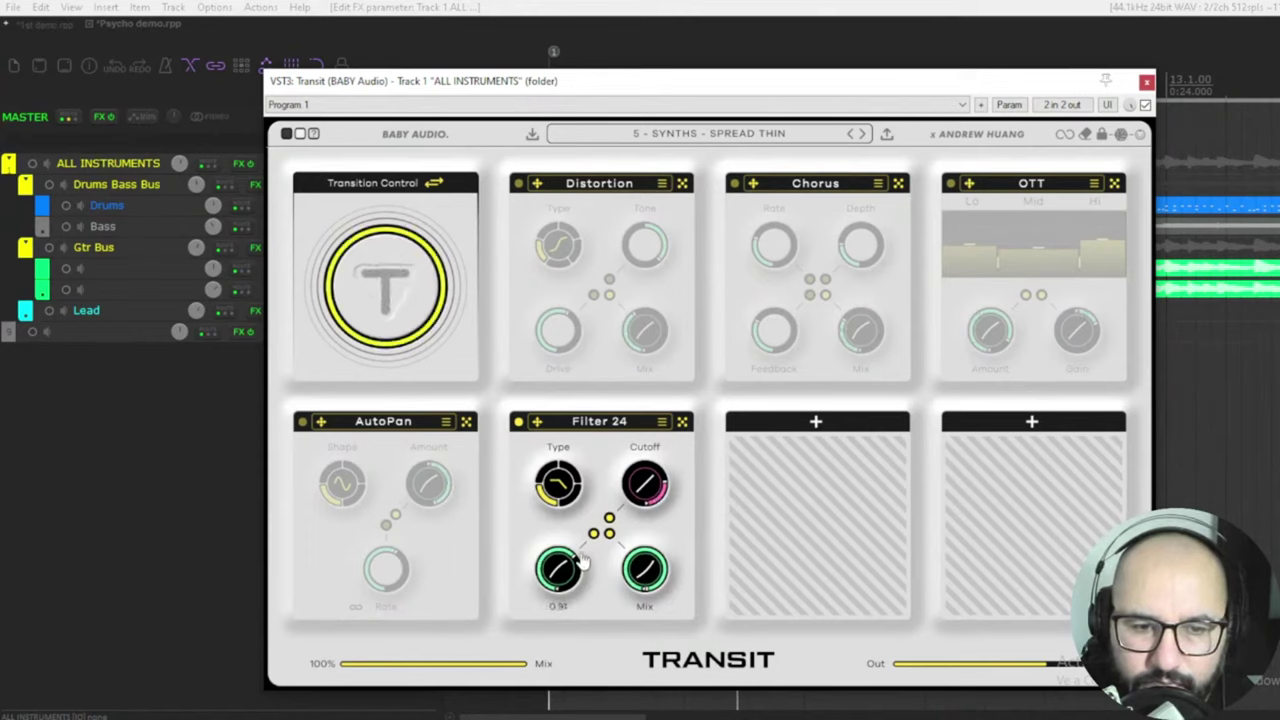
pyautogui.moveTo(548, 480); pyautogui.dragTo(550, 462)
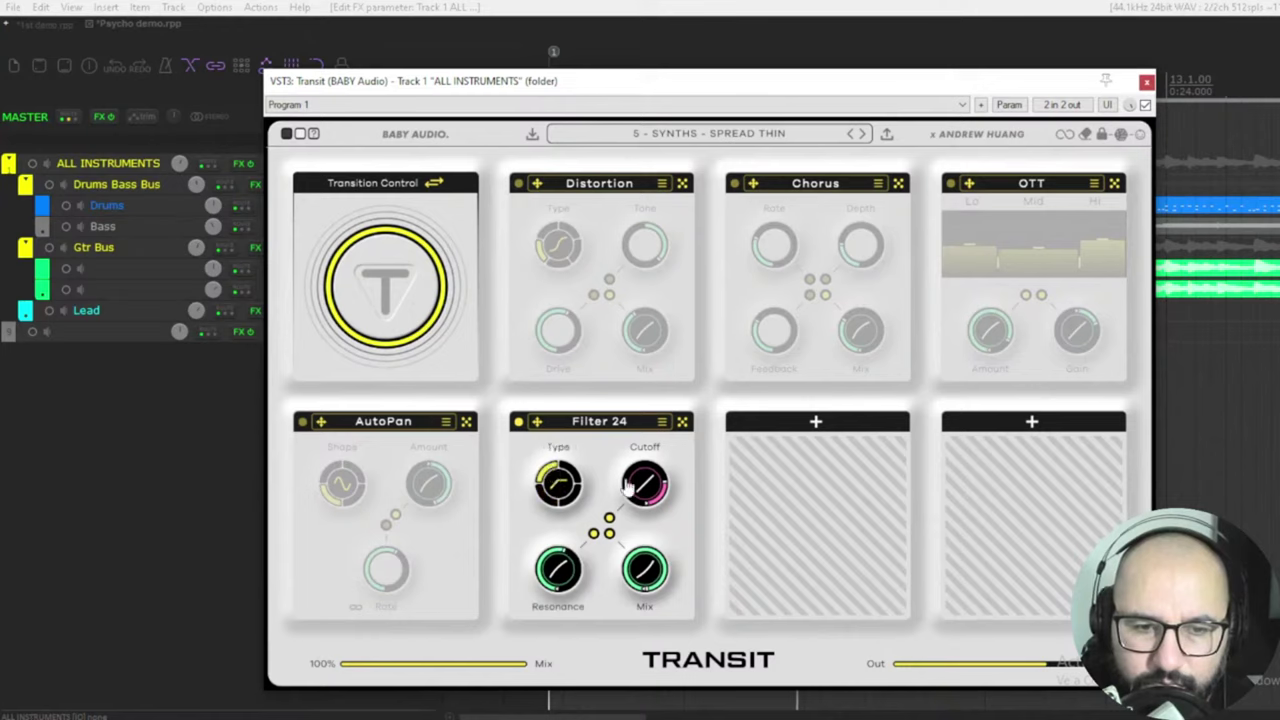
pyautogui.moveTo(406, 313); pyautogui.dragTo(468, 437)
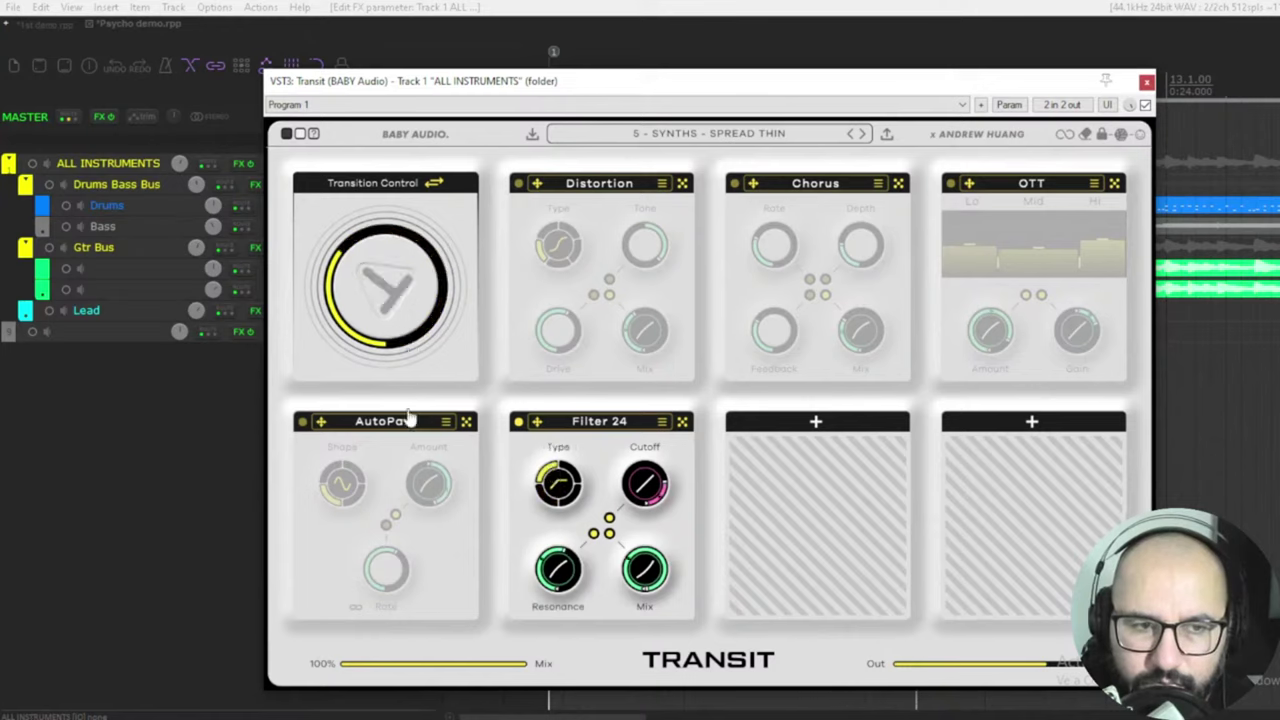
# Replace Filter 24 with a Flanger and push Transition Control up.
pyautogui.click(590, 421)
pyautogui.scroll(-2, 600, 510)
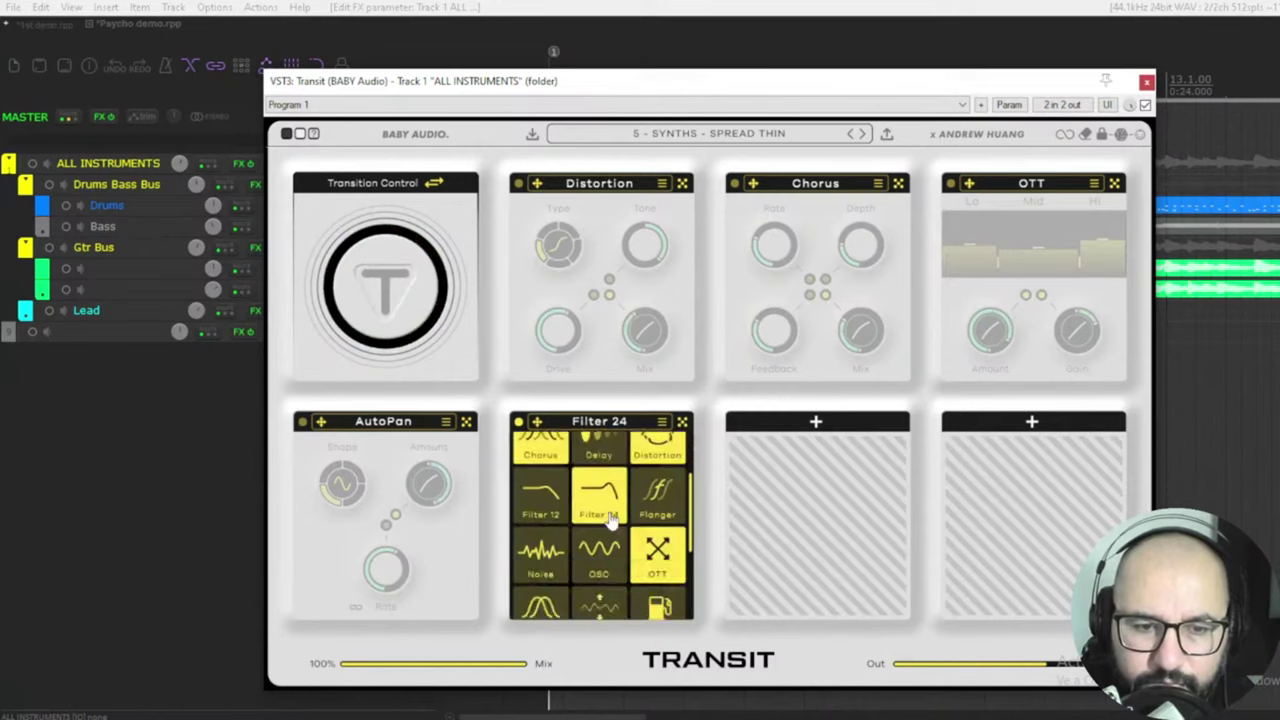
pyautogui.click(652, 512)
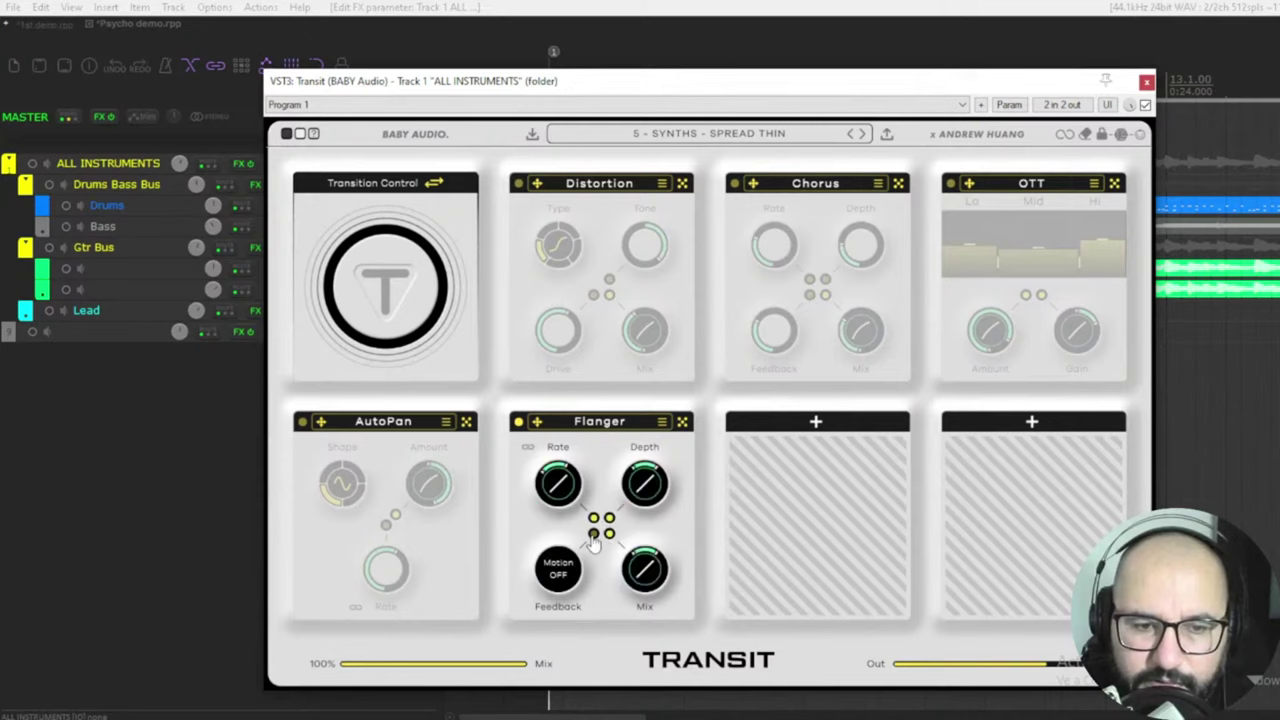
pyautogui.moveTo(385, 300)
pyautogui.mouseDown()
pyautogui.moveTo(390, 225)
pyautogui.moveTo(409, 366)
pyautogui.mouseUp()
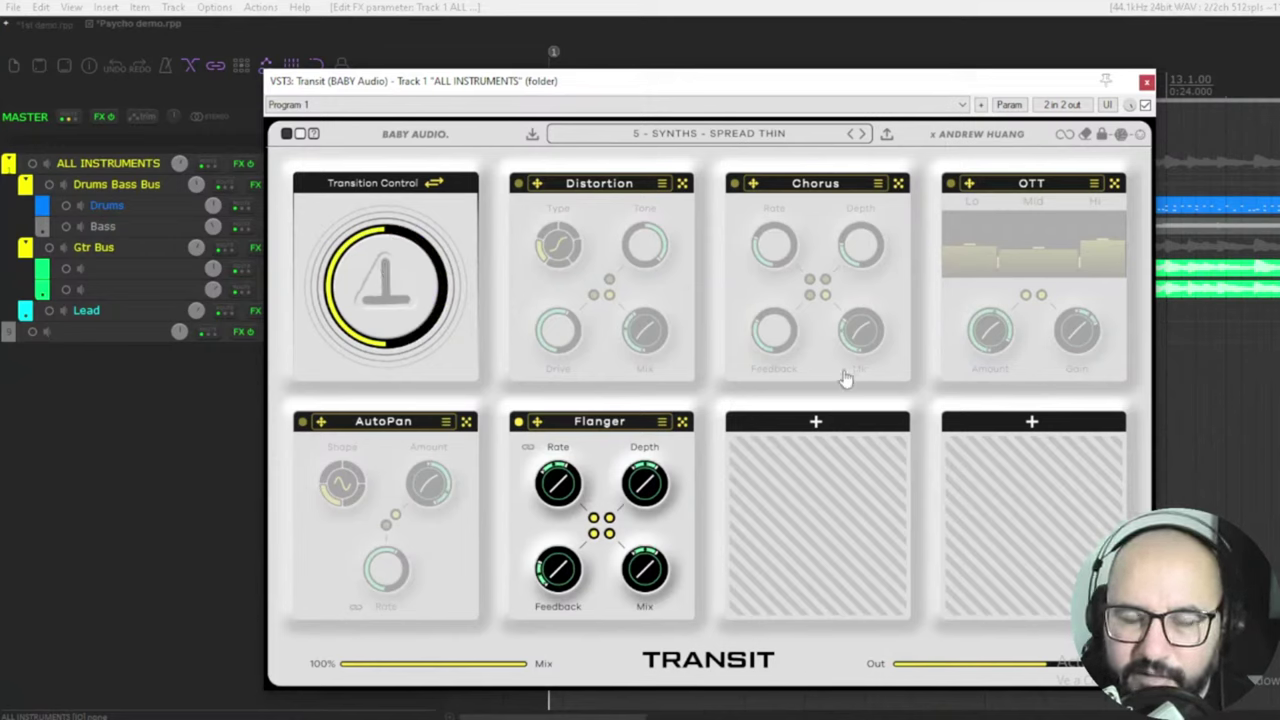
# Try the PITCH FOLDER, GROOVE WEIRDER and CRUNCHY TOP drum presets.
pyautogui.click(748, 136)
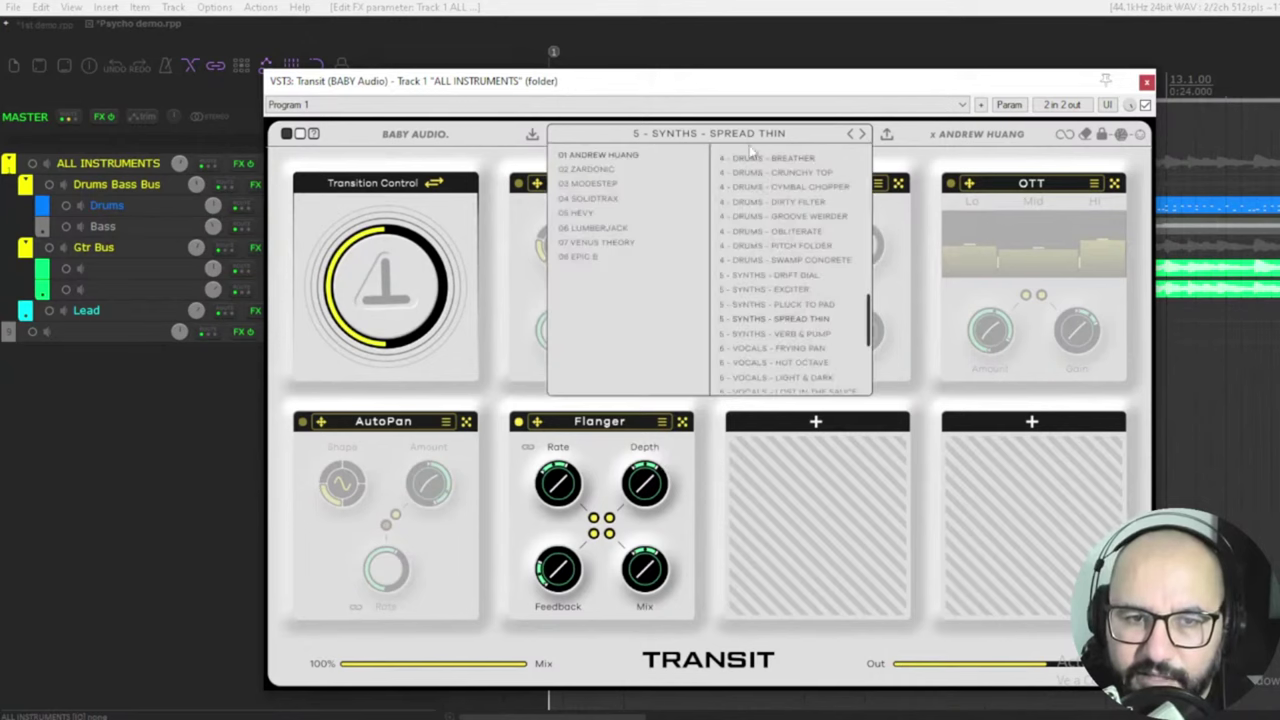
pyautogui.click(790, 247)
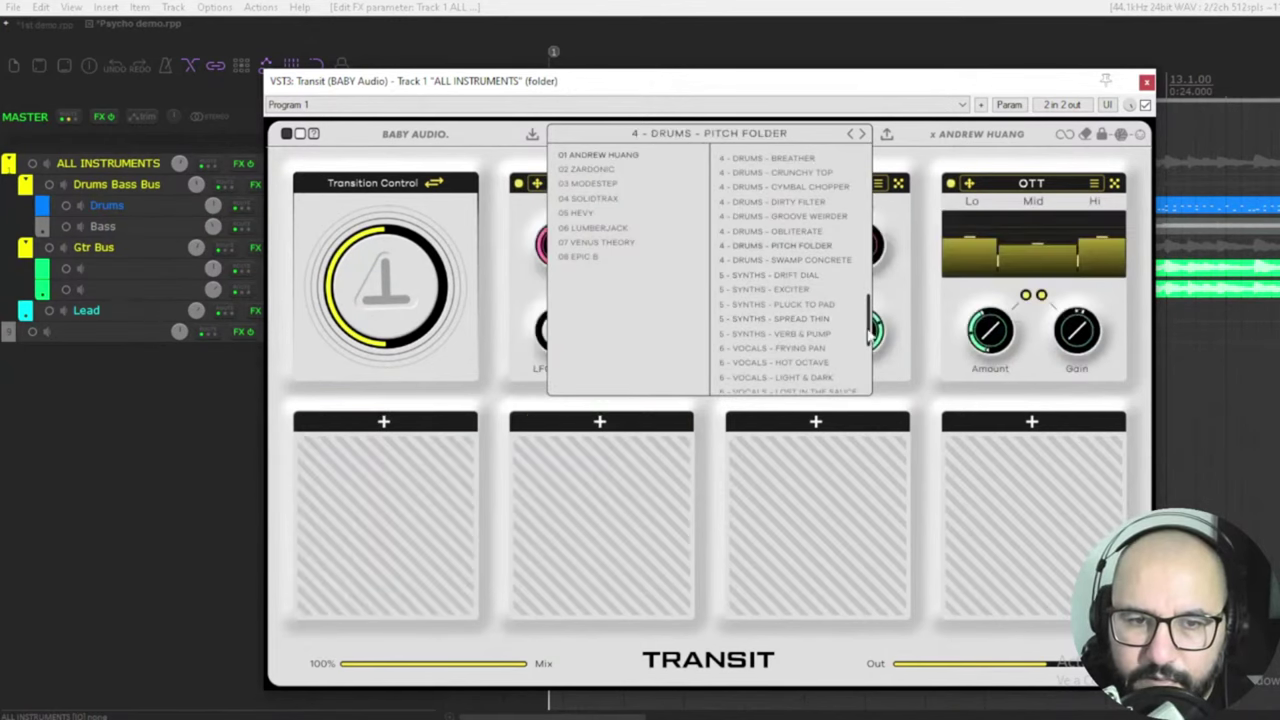
pyautogui.click(800, 216)
pyautogui.click(785, 173)
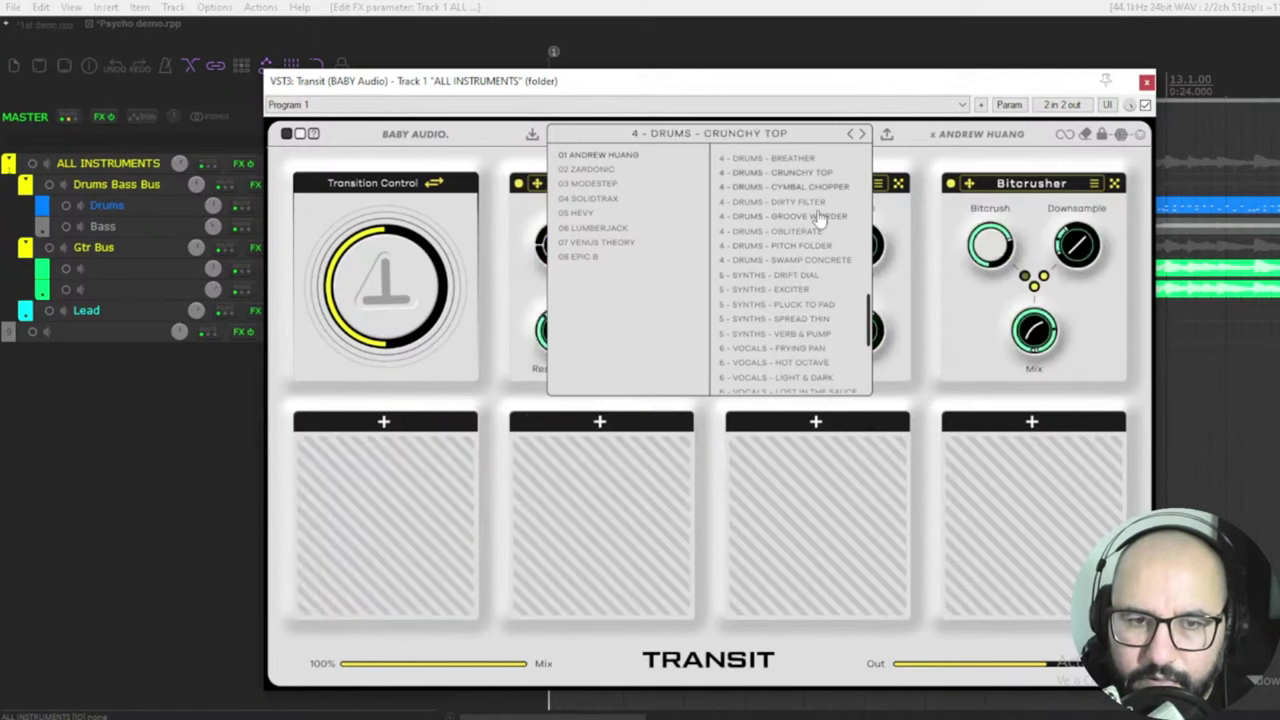
# Load 2 - GENERATOR - RISER DESIGNER 3, enable its Pump module, and raise the transition.
pyautogui.scroll(3, 800, 228)
pyautogui.scroll(3, 800, 228)
pyautogui.click(780, 208)
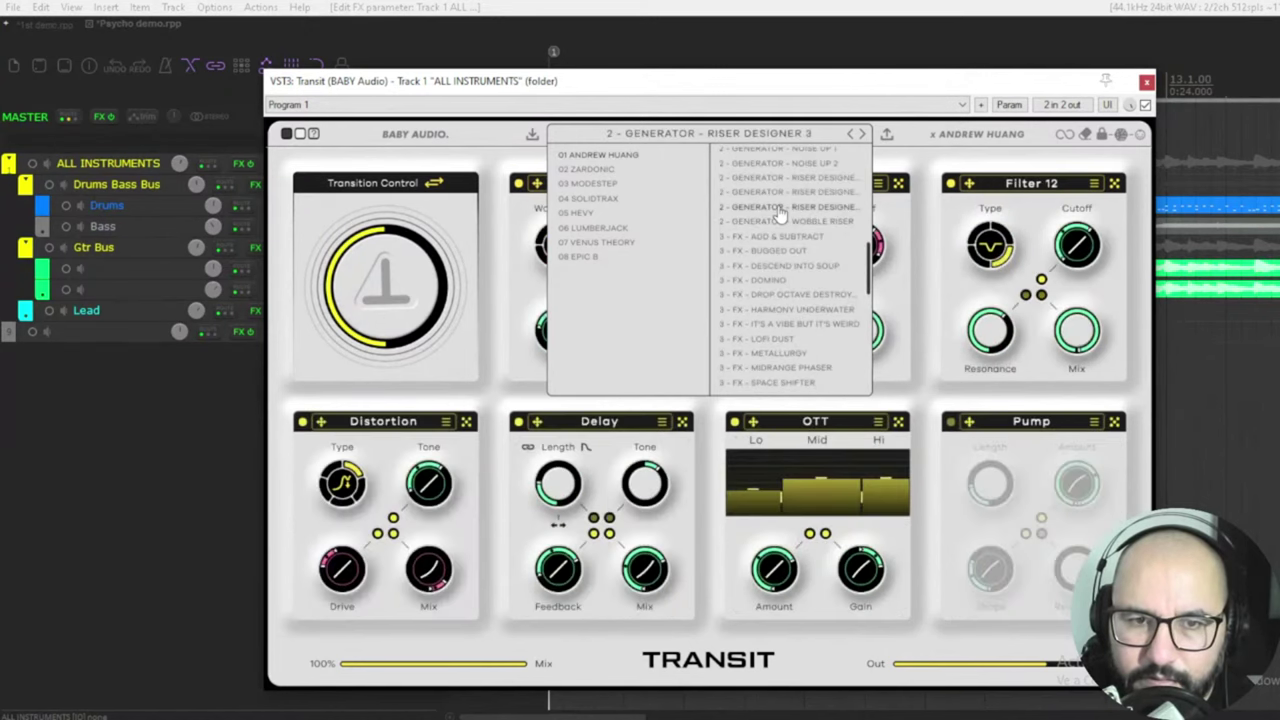
pyautogui.click(920, 418)
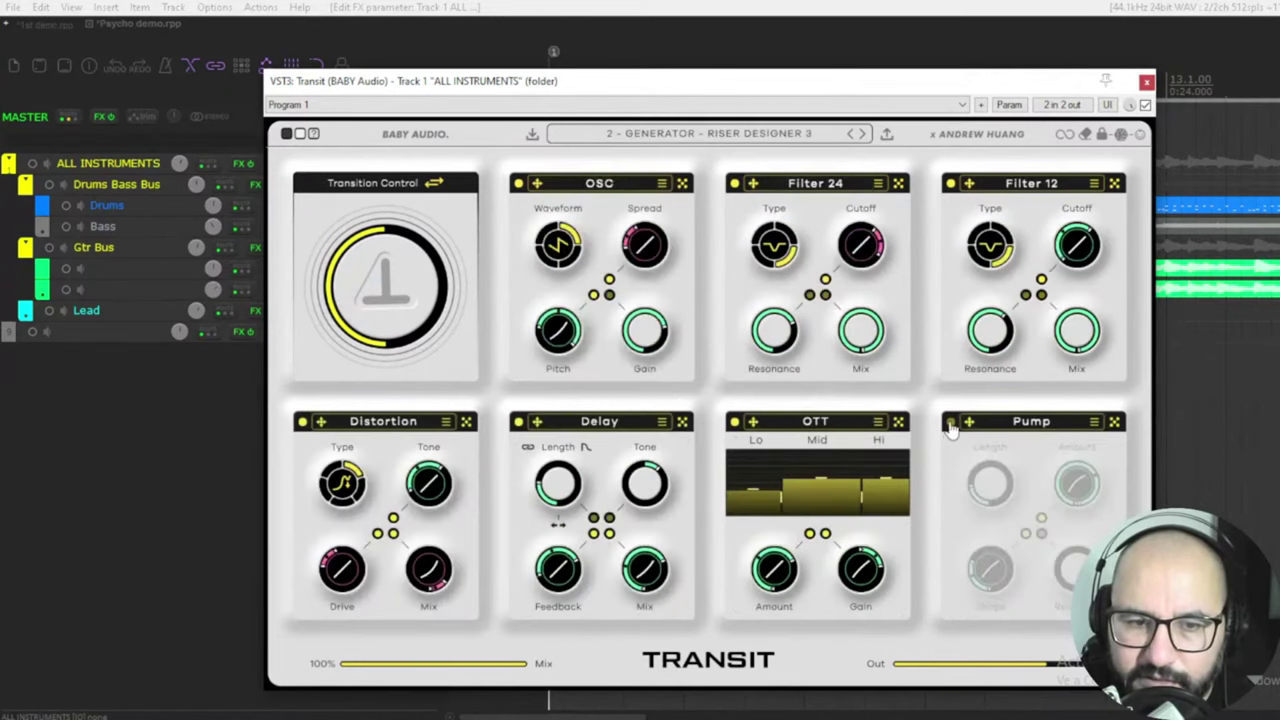
pyautogui.click(950, 423)
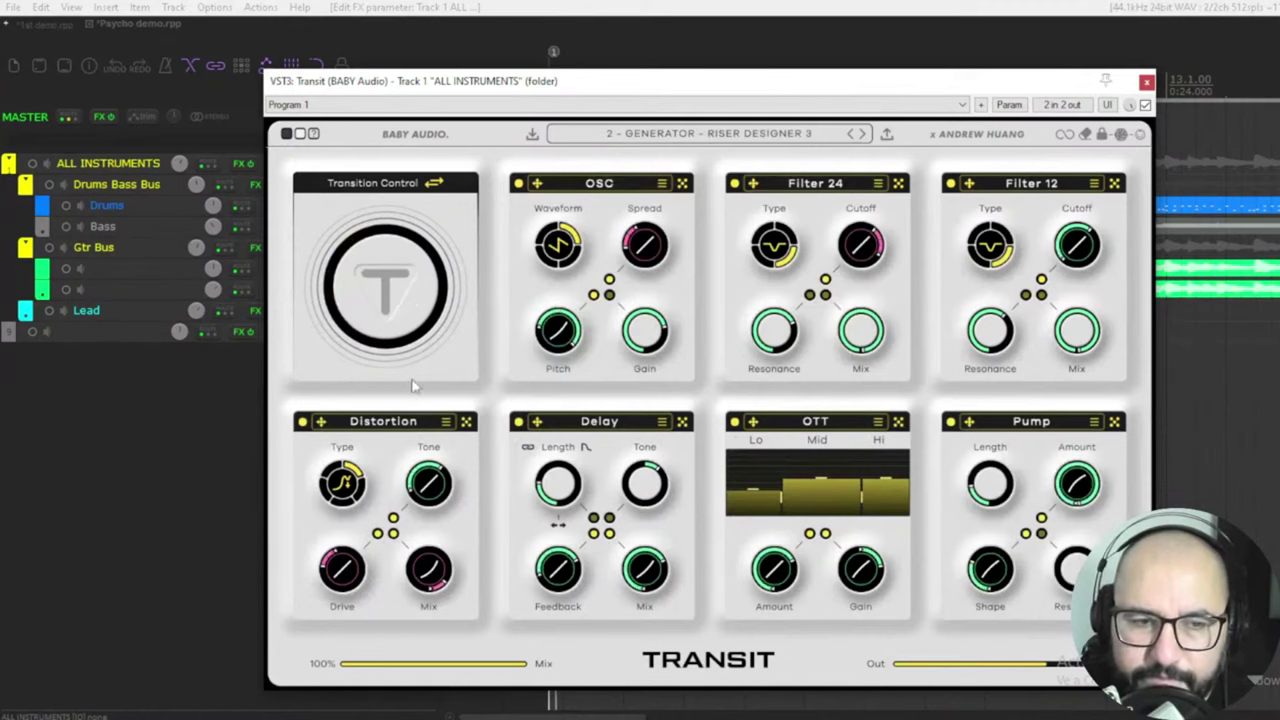
pyautogui.moveTo(393, 338)
pyautogui.mouseDown()
pyautogui.moveTo(392, 305)
pyautogui.moveTo(391, 401)
pyautogui.mouseUp()
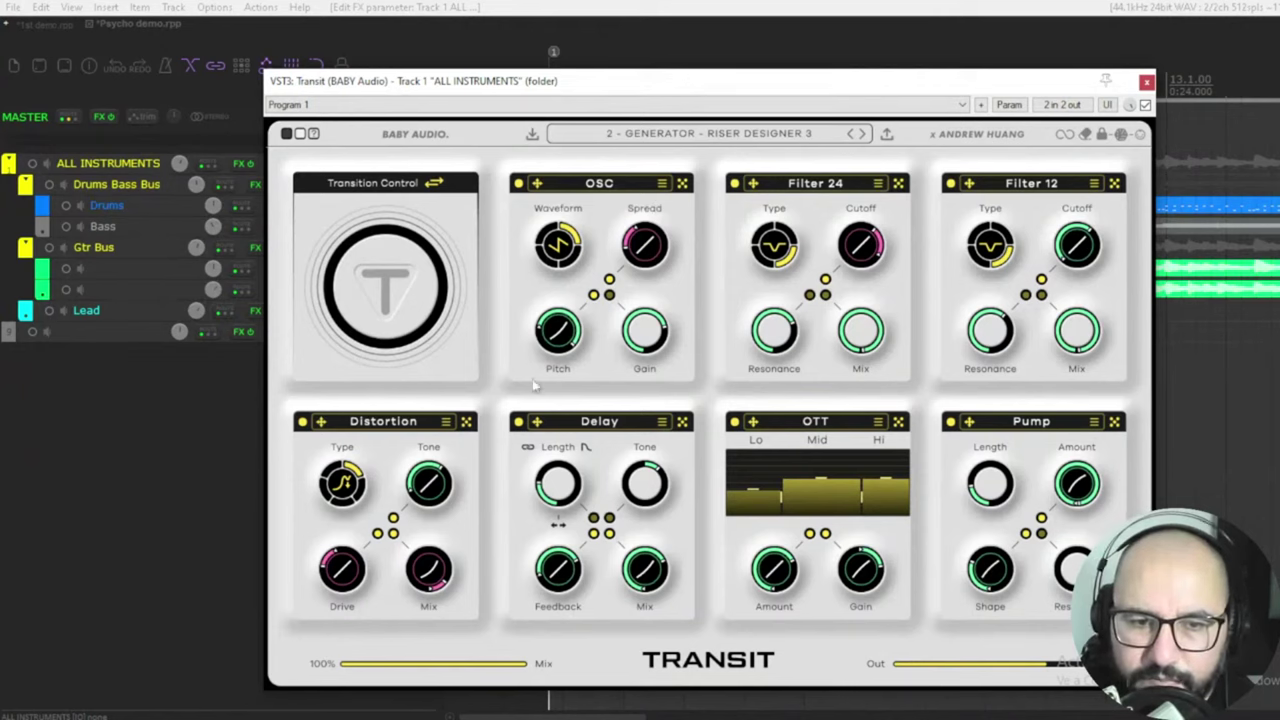
# Drag the overall Mix slider down to around 12% while sweeping Transition Control to full.
pyautogui.moveTo(408, 315); pyautogui.dragTo(408, 300)
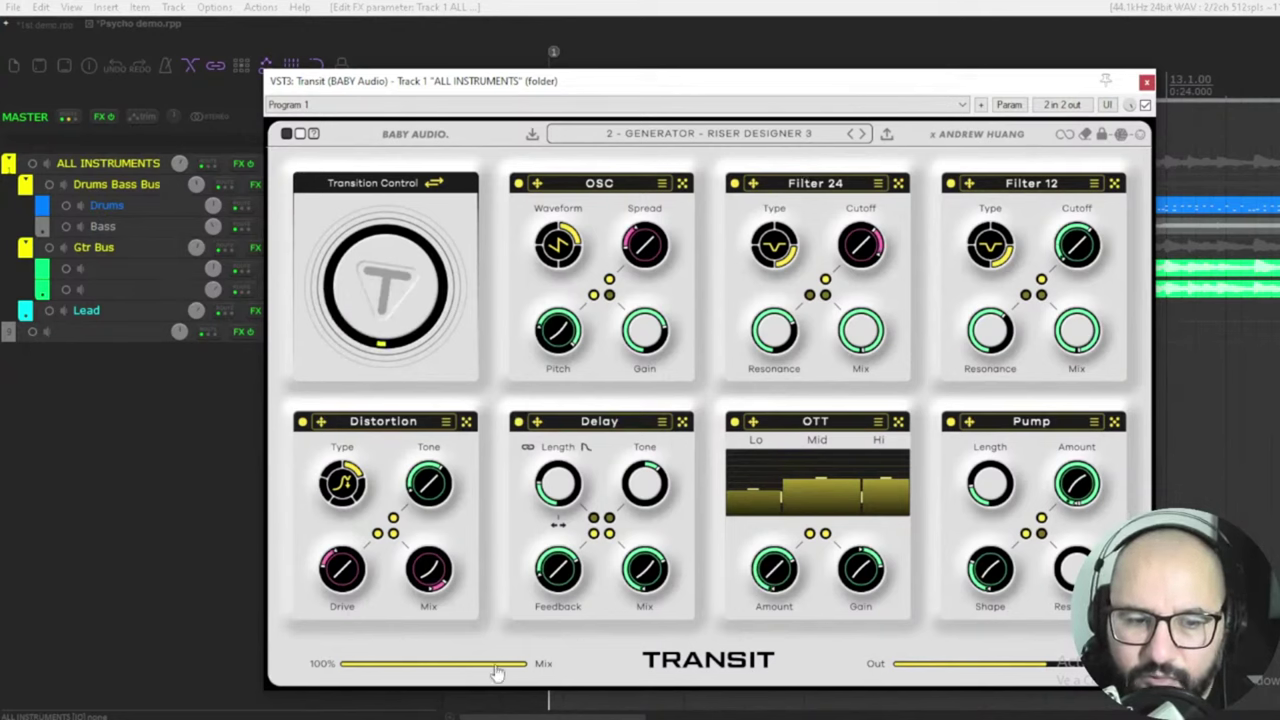
pyautogui.moveTo(497, 673)
pyautogui.mouseDown()
pyautogui.moveTo(338, 672)
pyautogui.moveTo(530, 670)
pyautogui.moveTo(344, 664)
pyautogui.mouseUp()
pyautogui.moveTo(385, 320)
pyautogui.mouseDown()
pyautogui.moveTo(391, 182)
pyautogui.moveTo(390, 210)
pyautogui.mouseUp()
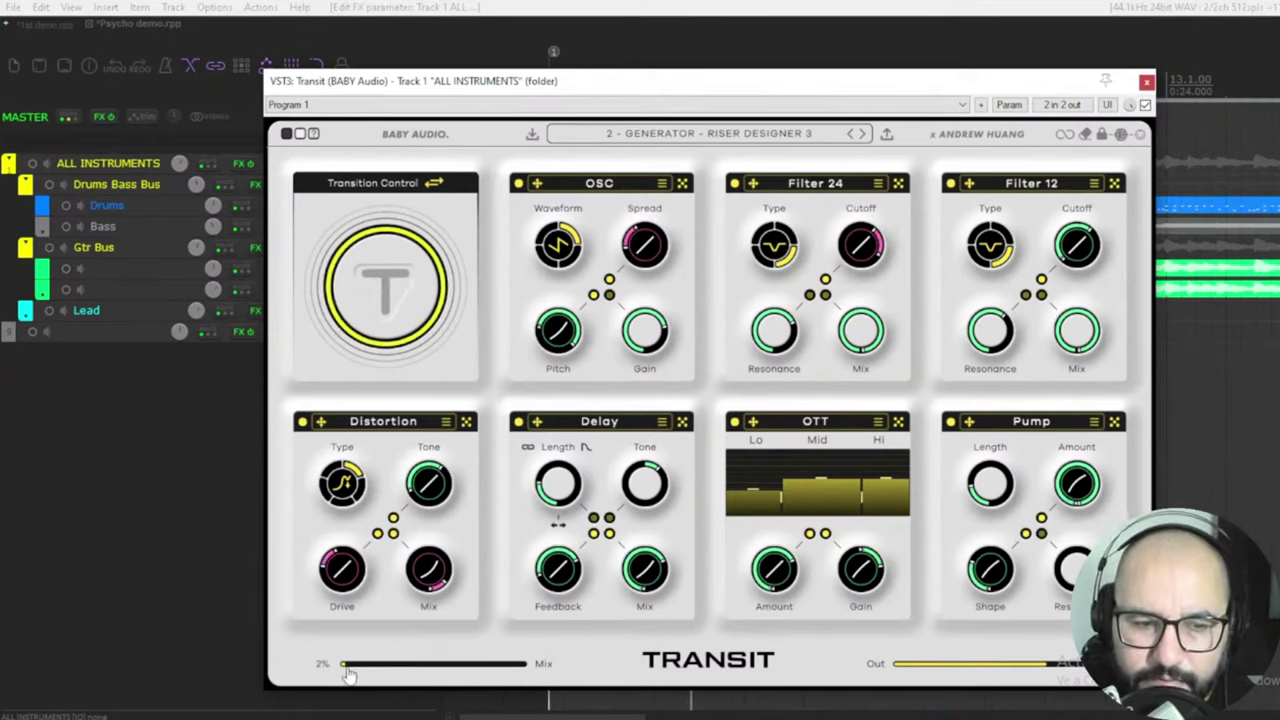
pyautogui.moveTo(353, 677)
pyautogui.mouseDown()
pyautogui.moveTo(444, 676)
pyautogui.moveTo(313, 668)
pyautogui.mouseUp()
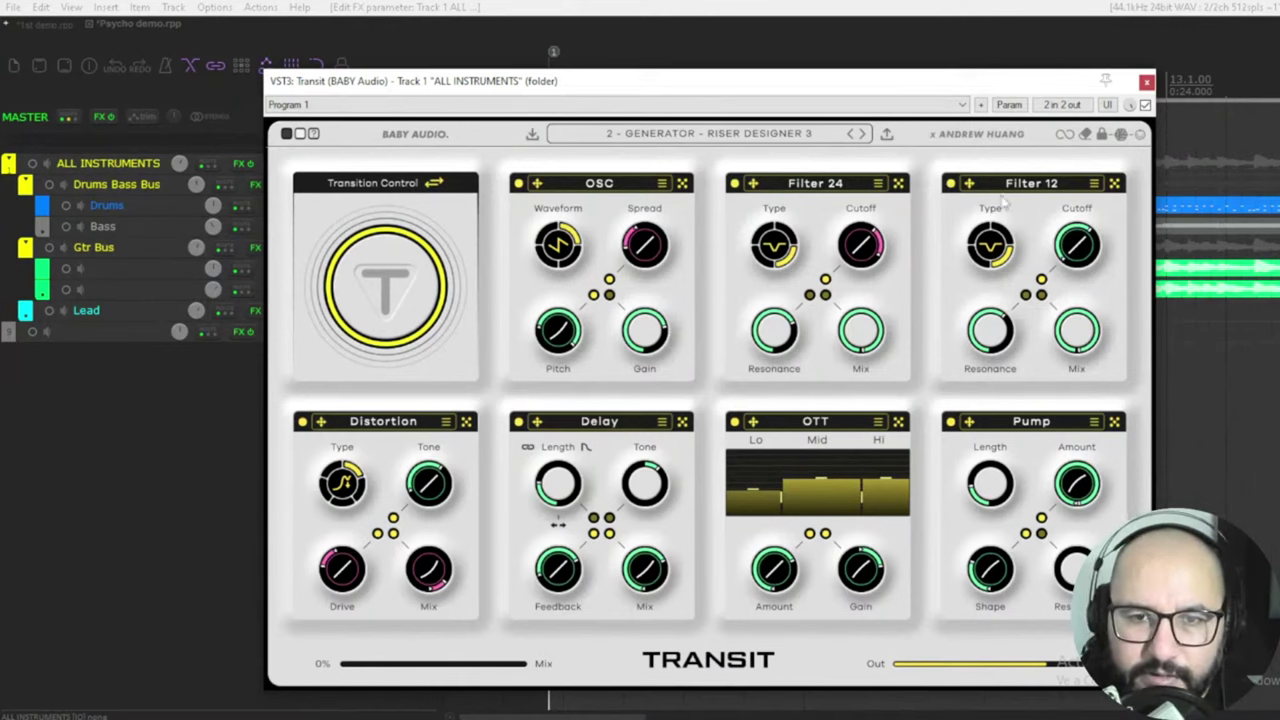
# Randomize the module chain five times, restoring overall Mix to 100% along the way.
pyautogui.click(1121, 138)
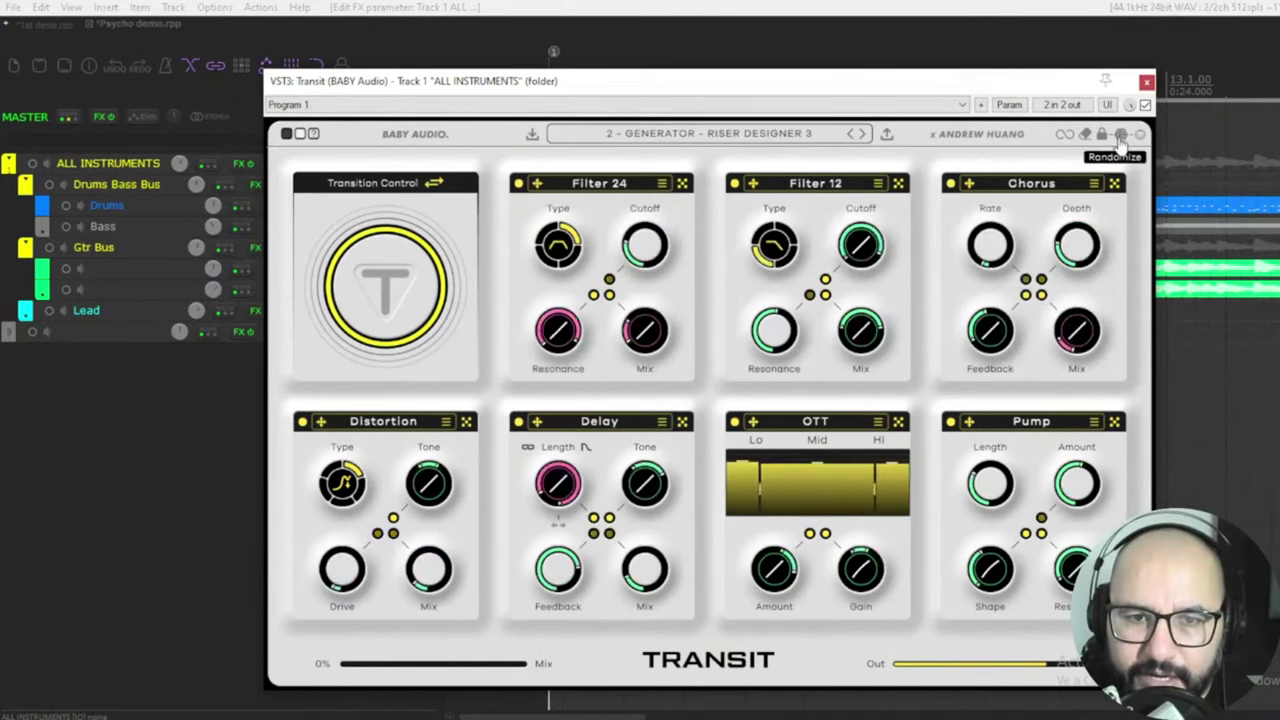
pyautogui.click(400, 290)
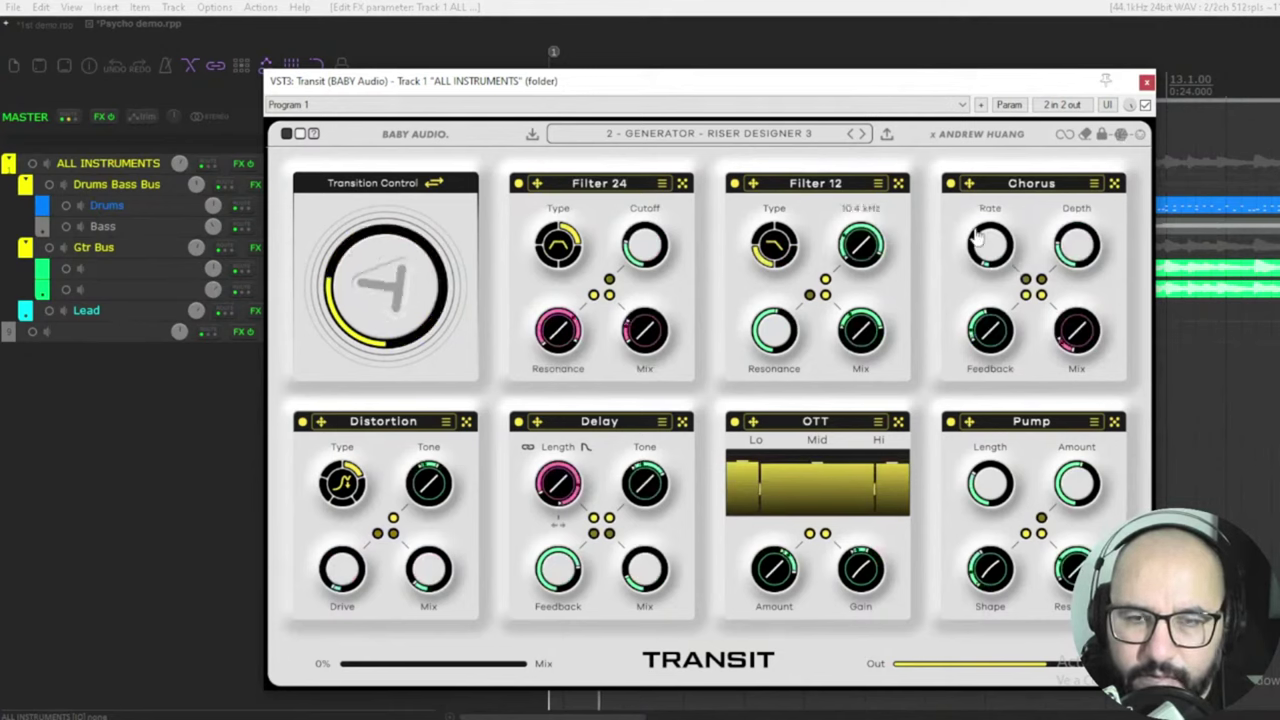
pyautogui.click(1121, 136)
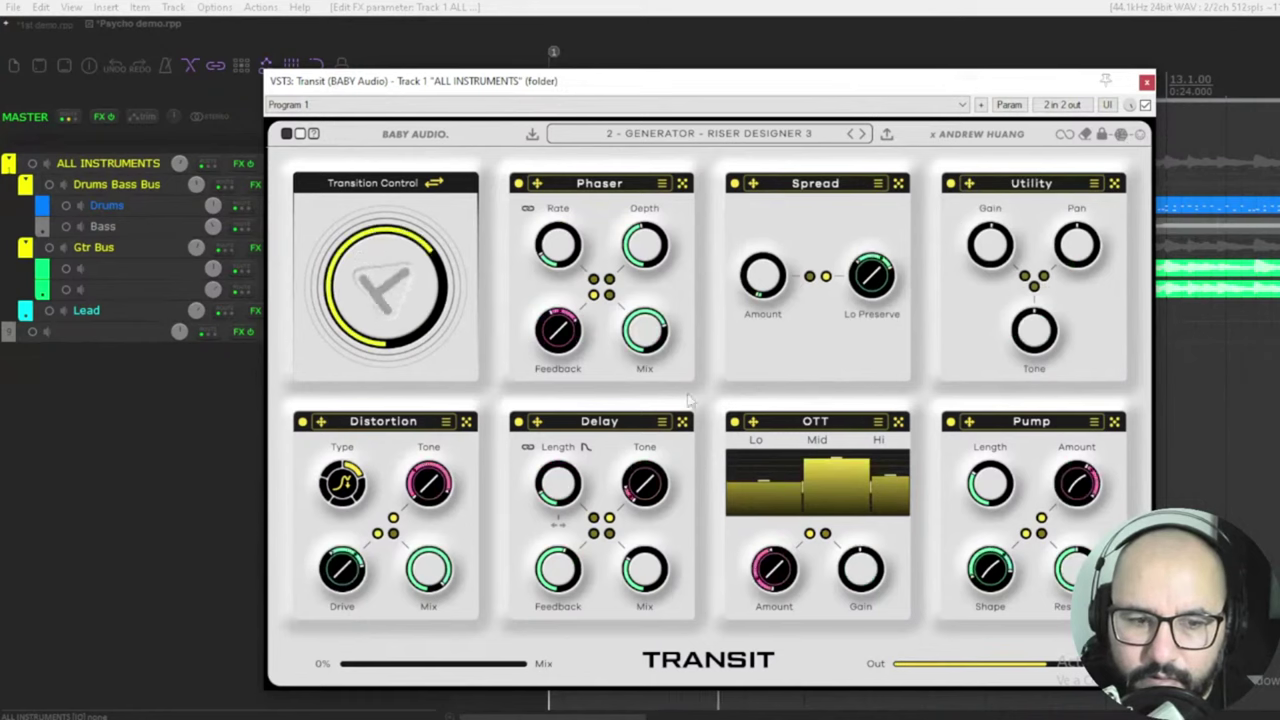
pyautogui.moveTo(363, 676); pyautogui.dragTo(543, 670)
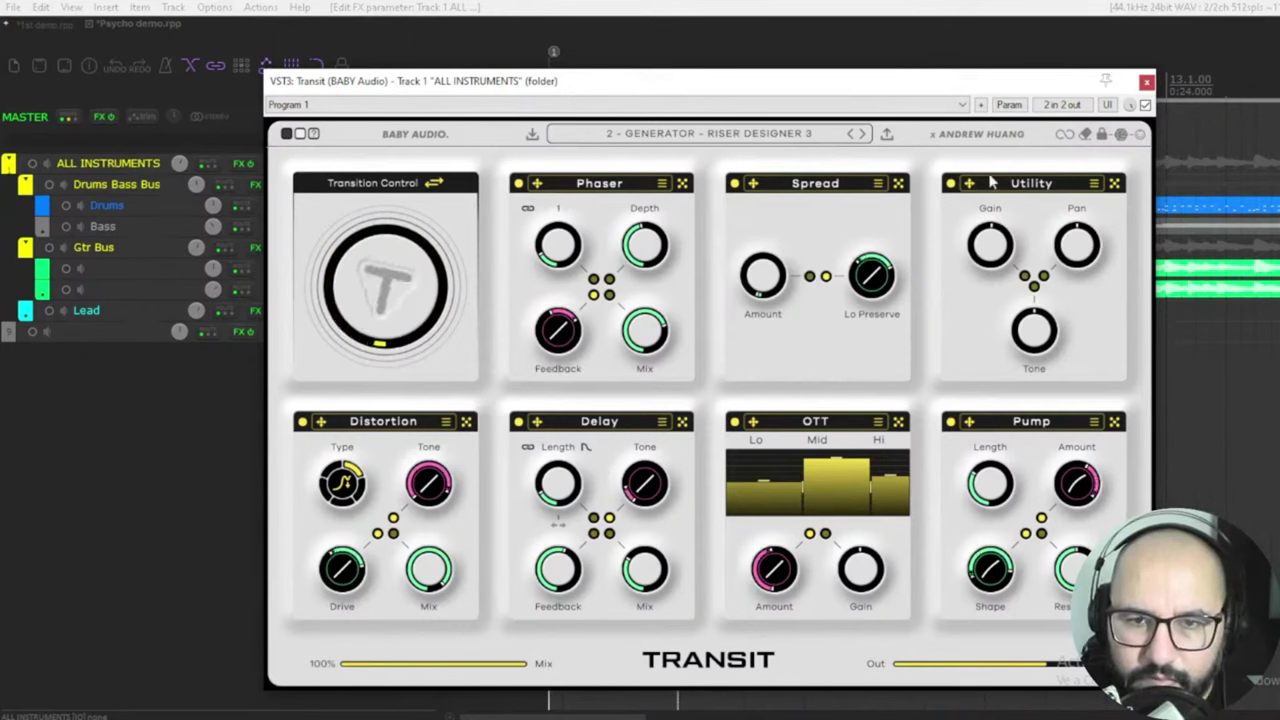
pyautogui.click(1121, 136)
pyautogui.click(1121, 136)
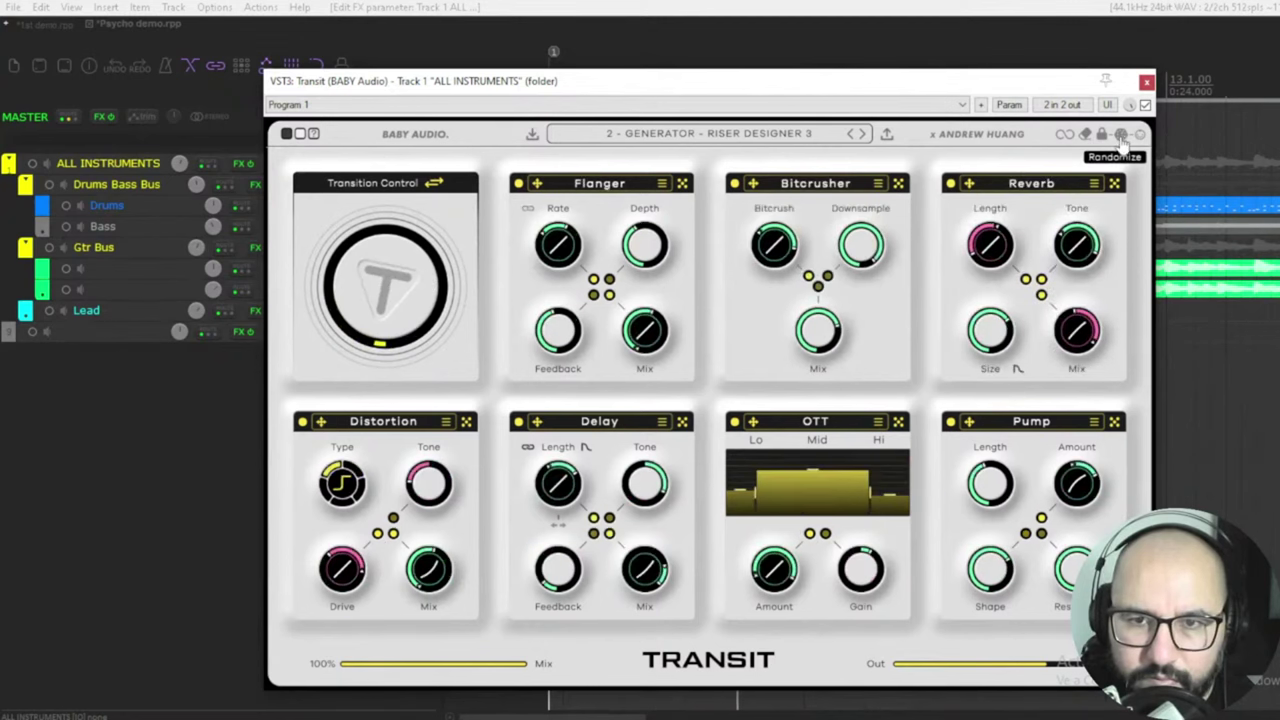
pyautogui.click(1121, 136)
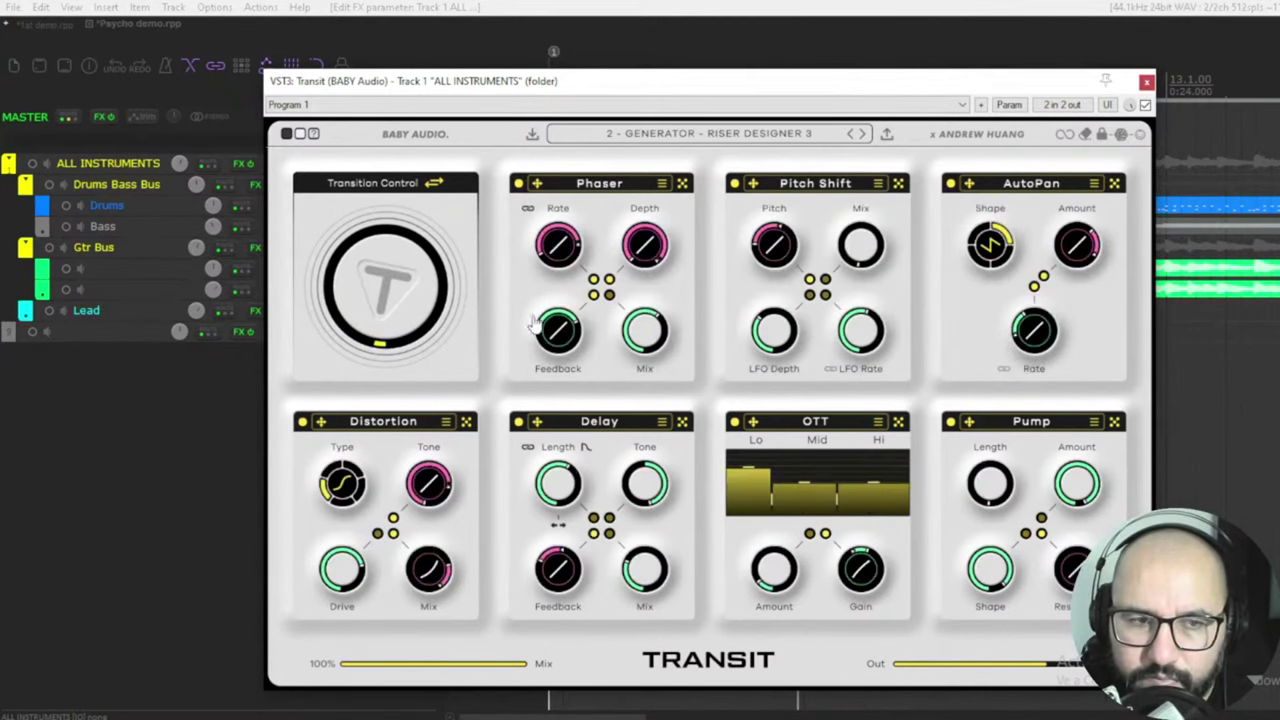
pyautogui.moveTo(436, 304)
pyautogui.mouseDown()
pyautogui.moveTo(425, 232)
pyautogui.moveTo(380, 290)
pyautogui.mouseUp()
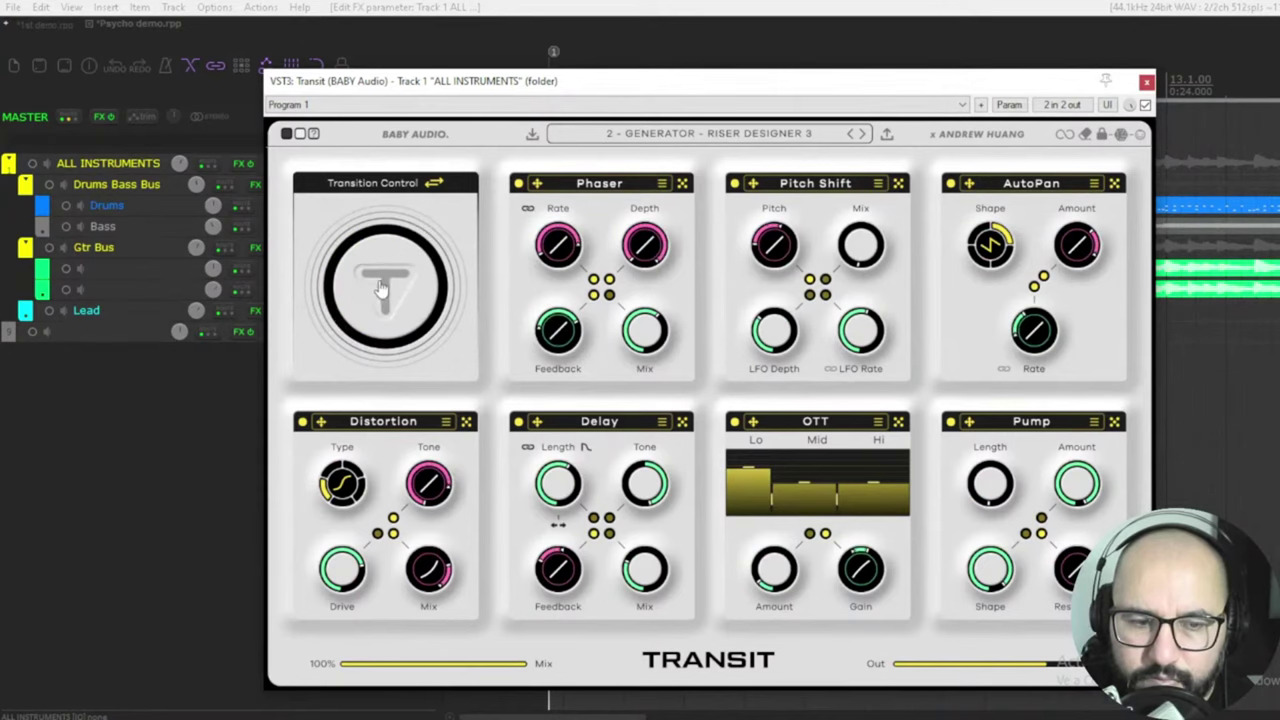